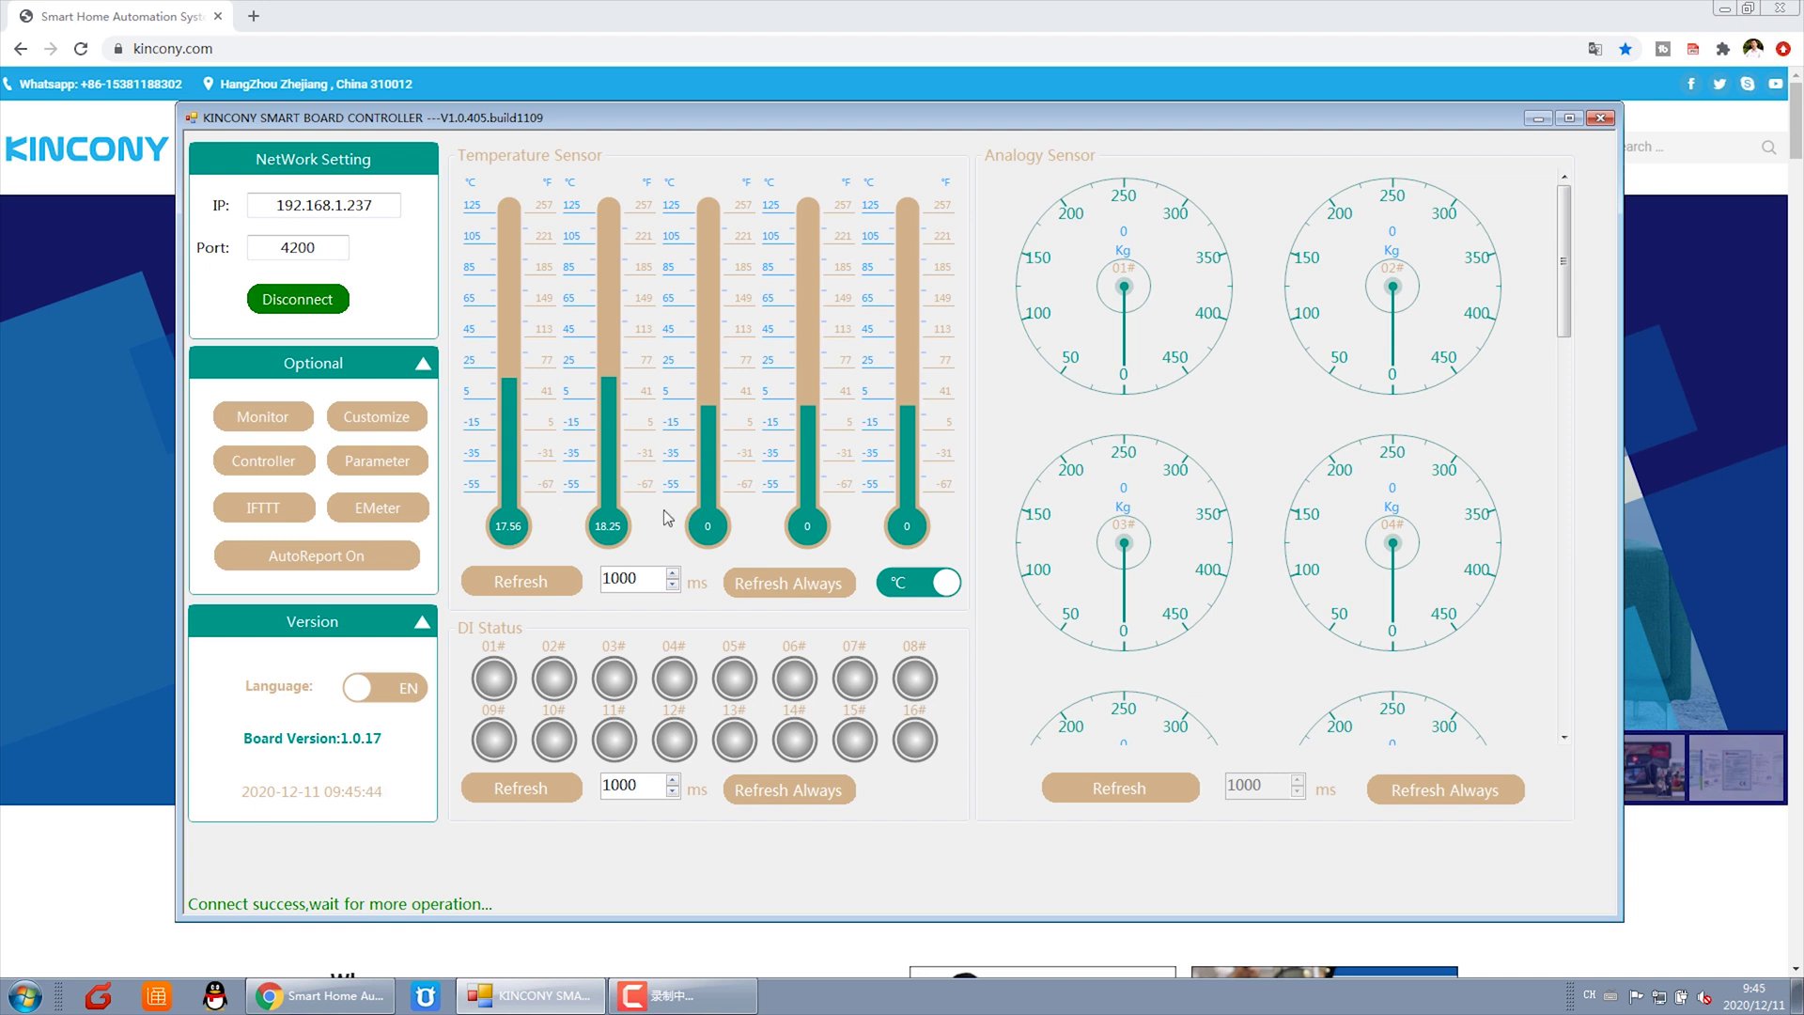
Edit IFTTT rule Number01 and add a Channel01 temperature ≥ 45 °C condition held 2 s
left_click(287, 512)
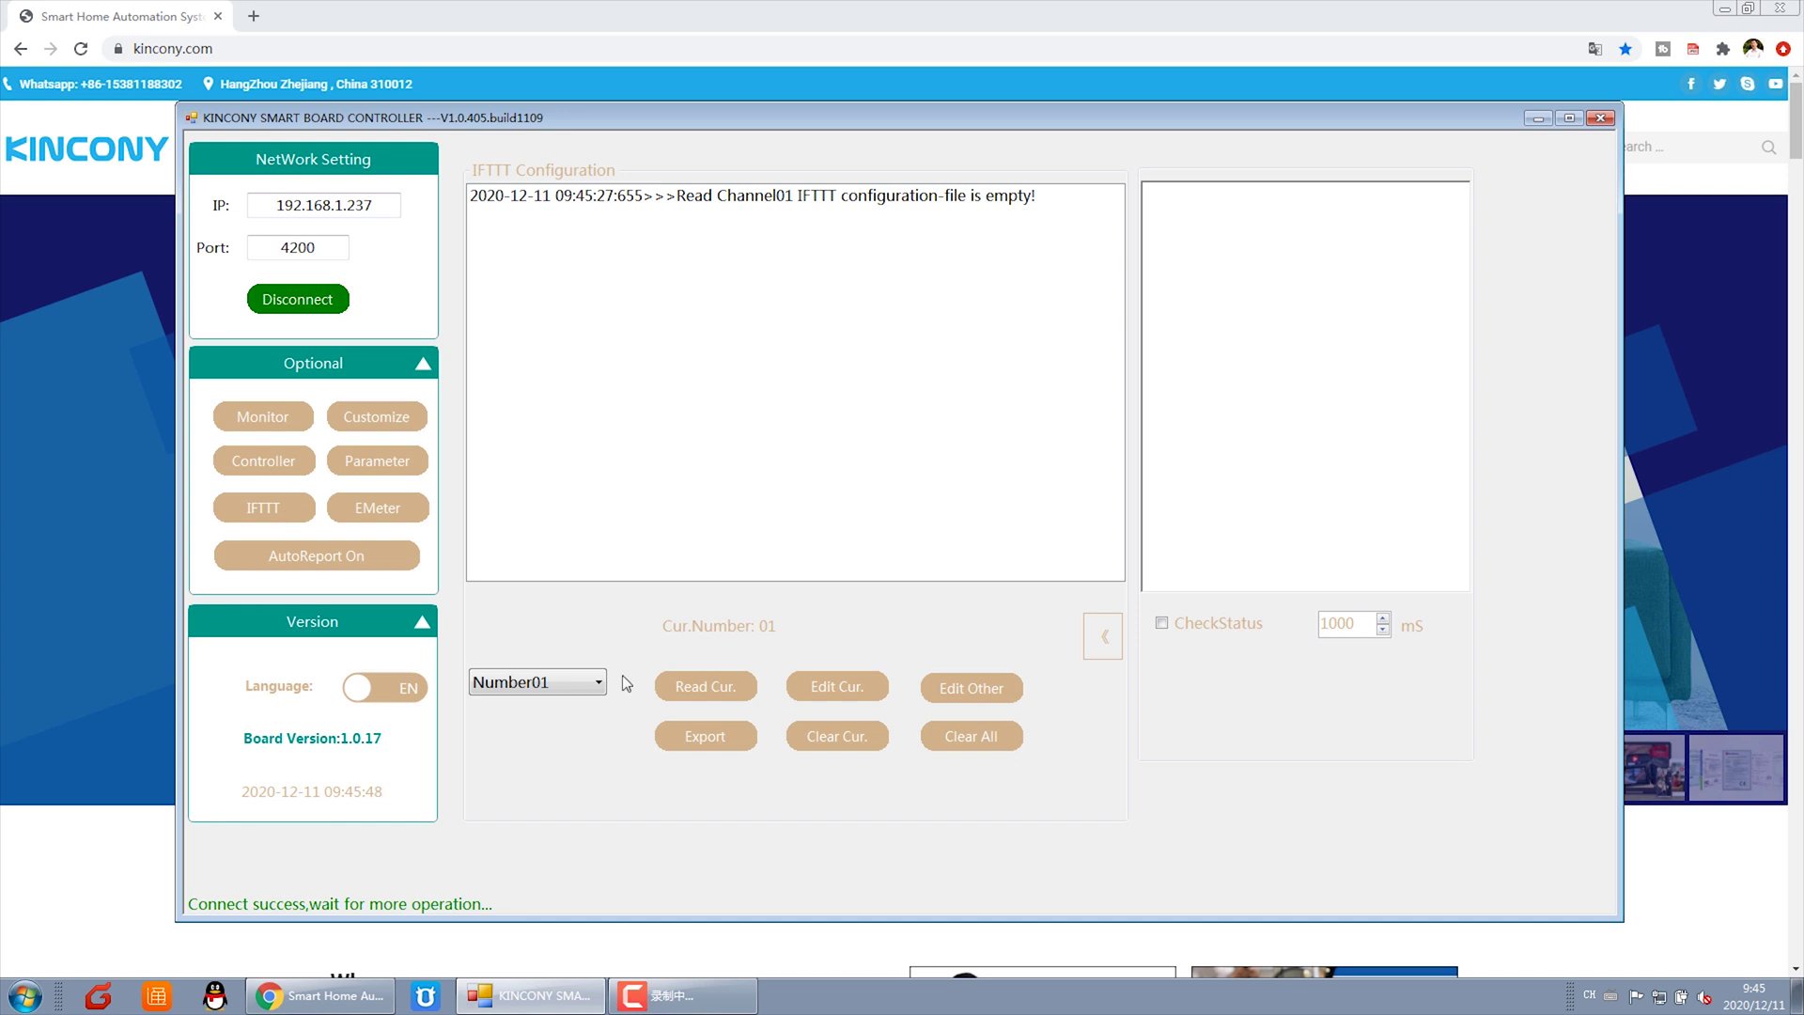
left_click(837, 687)
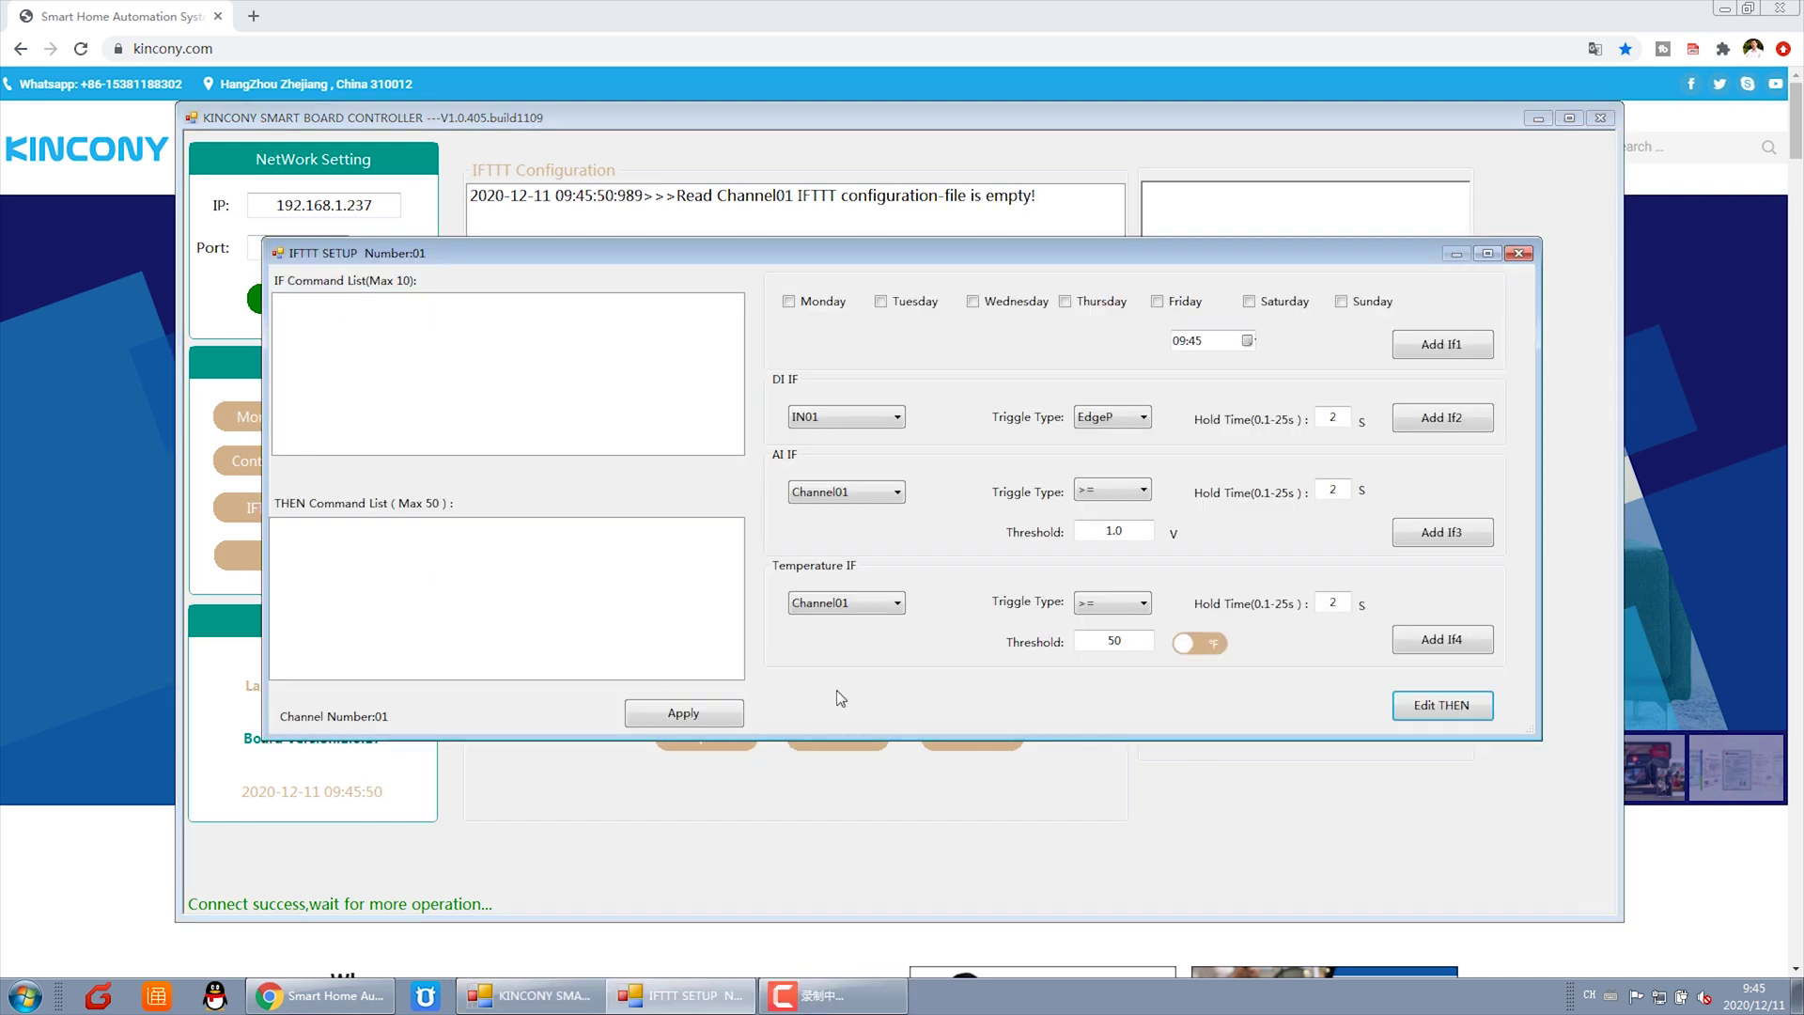
left_click(897, 607)
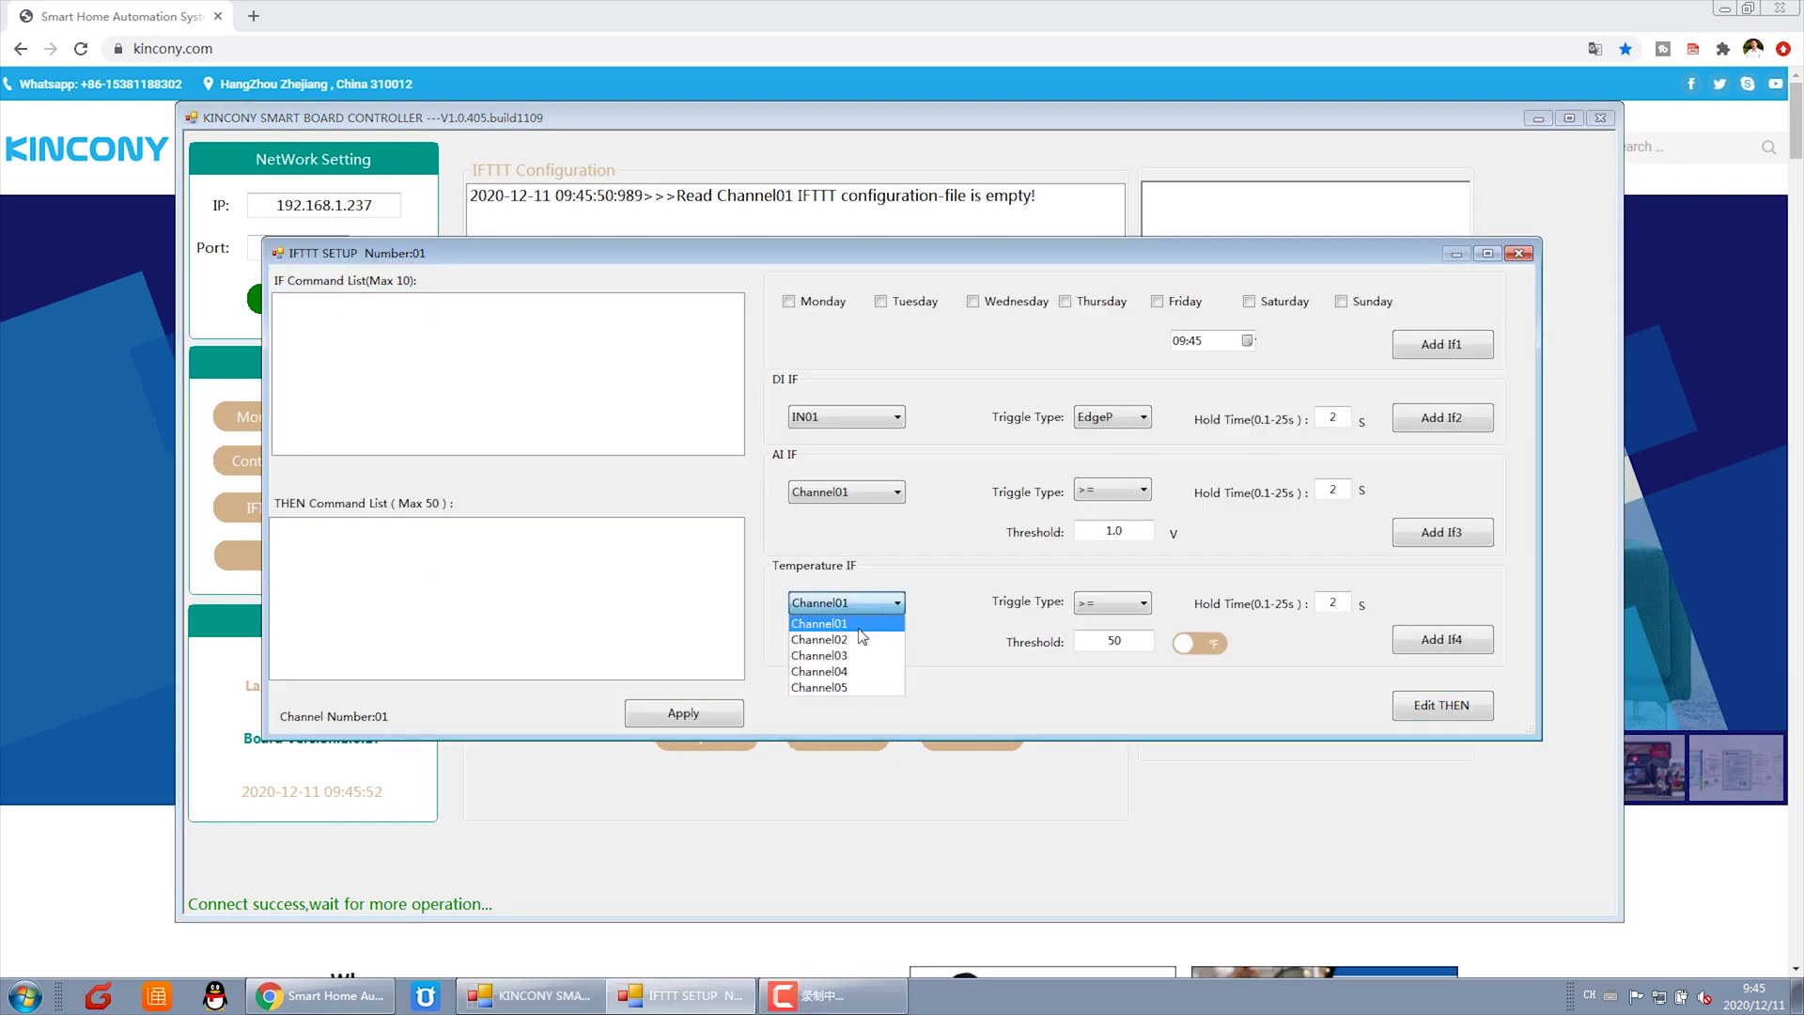
left_click(859, 628)
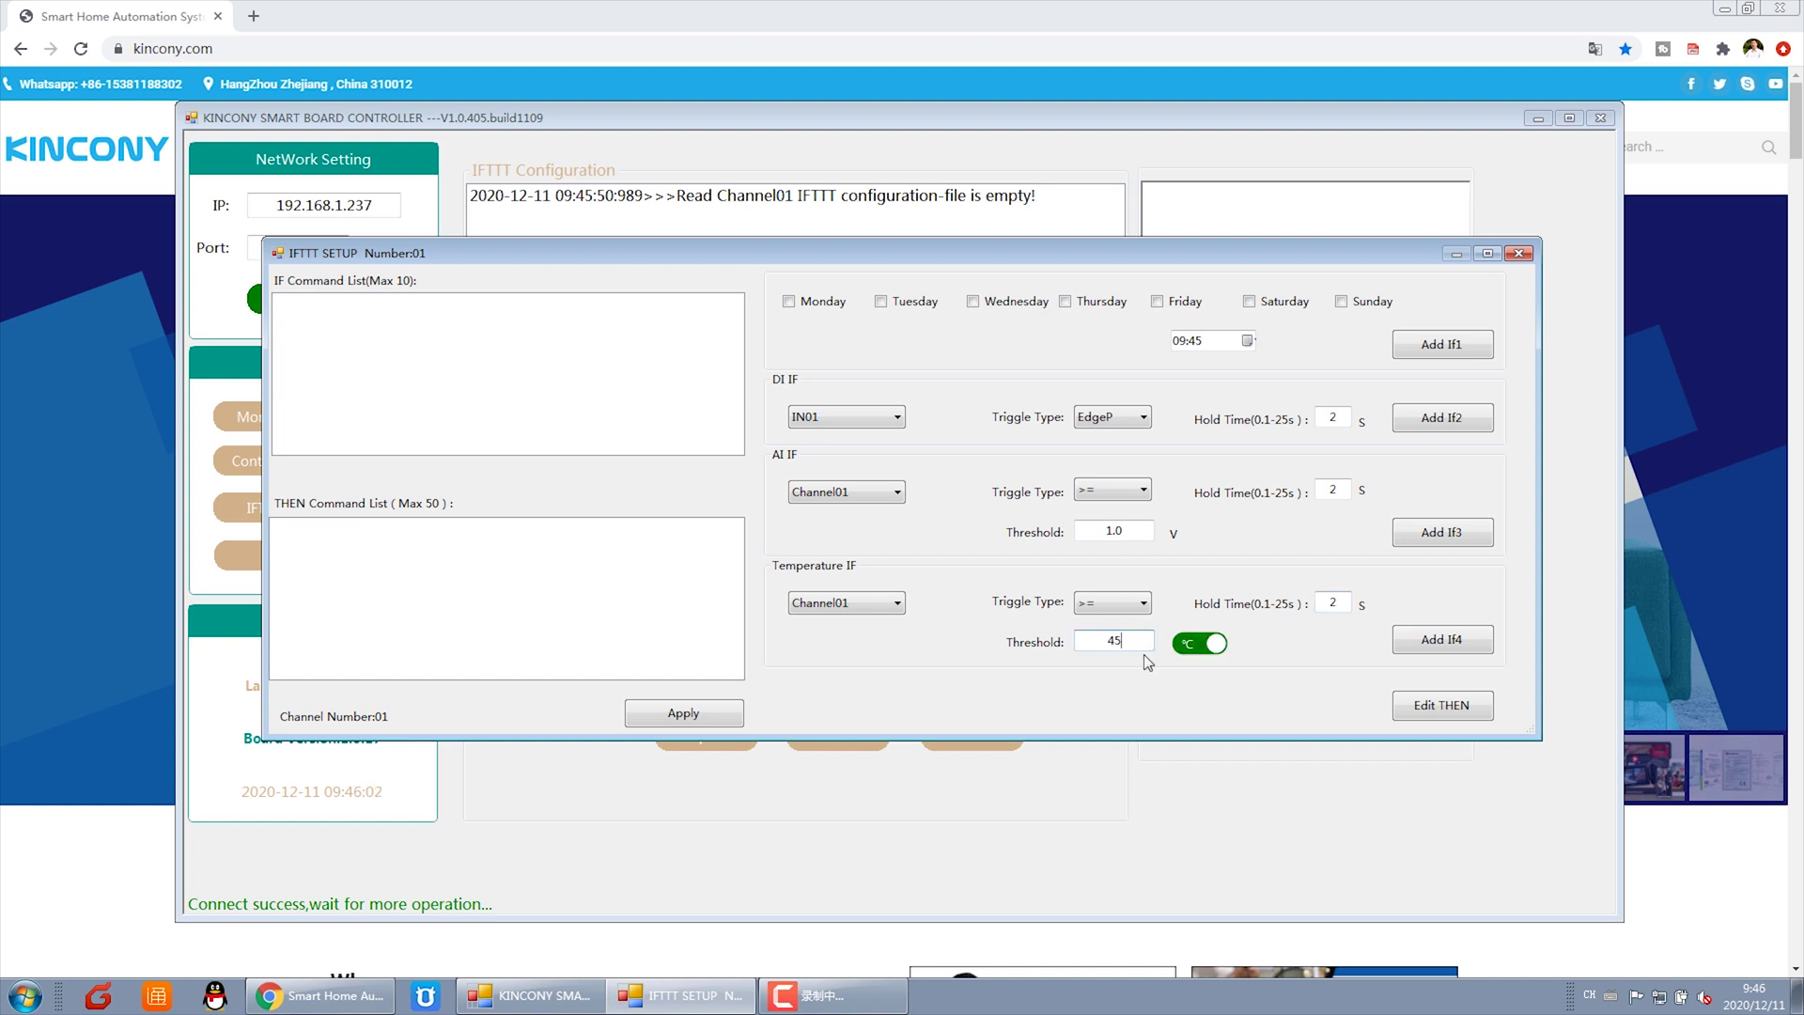
left_click(1428, 646)
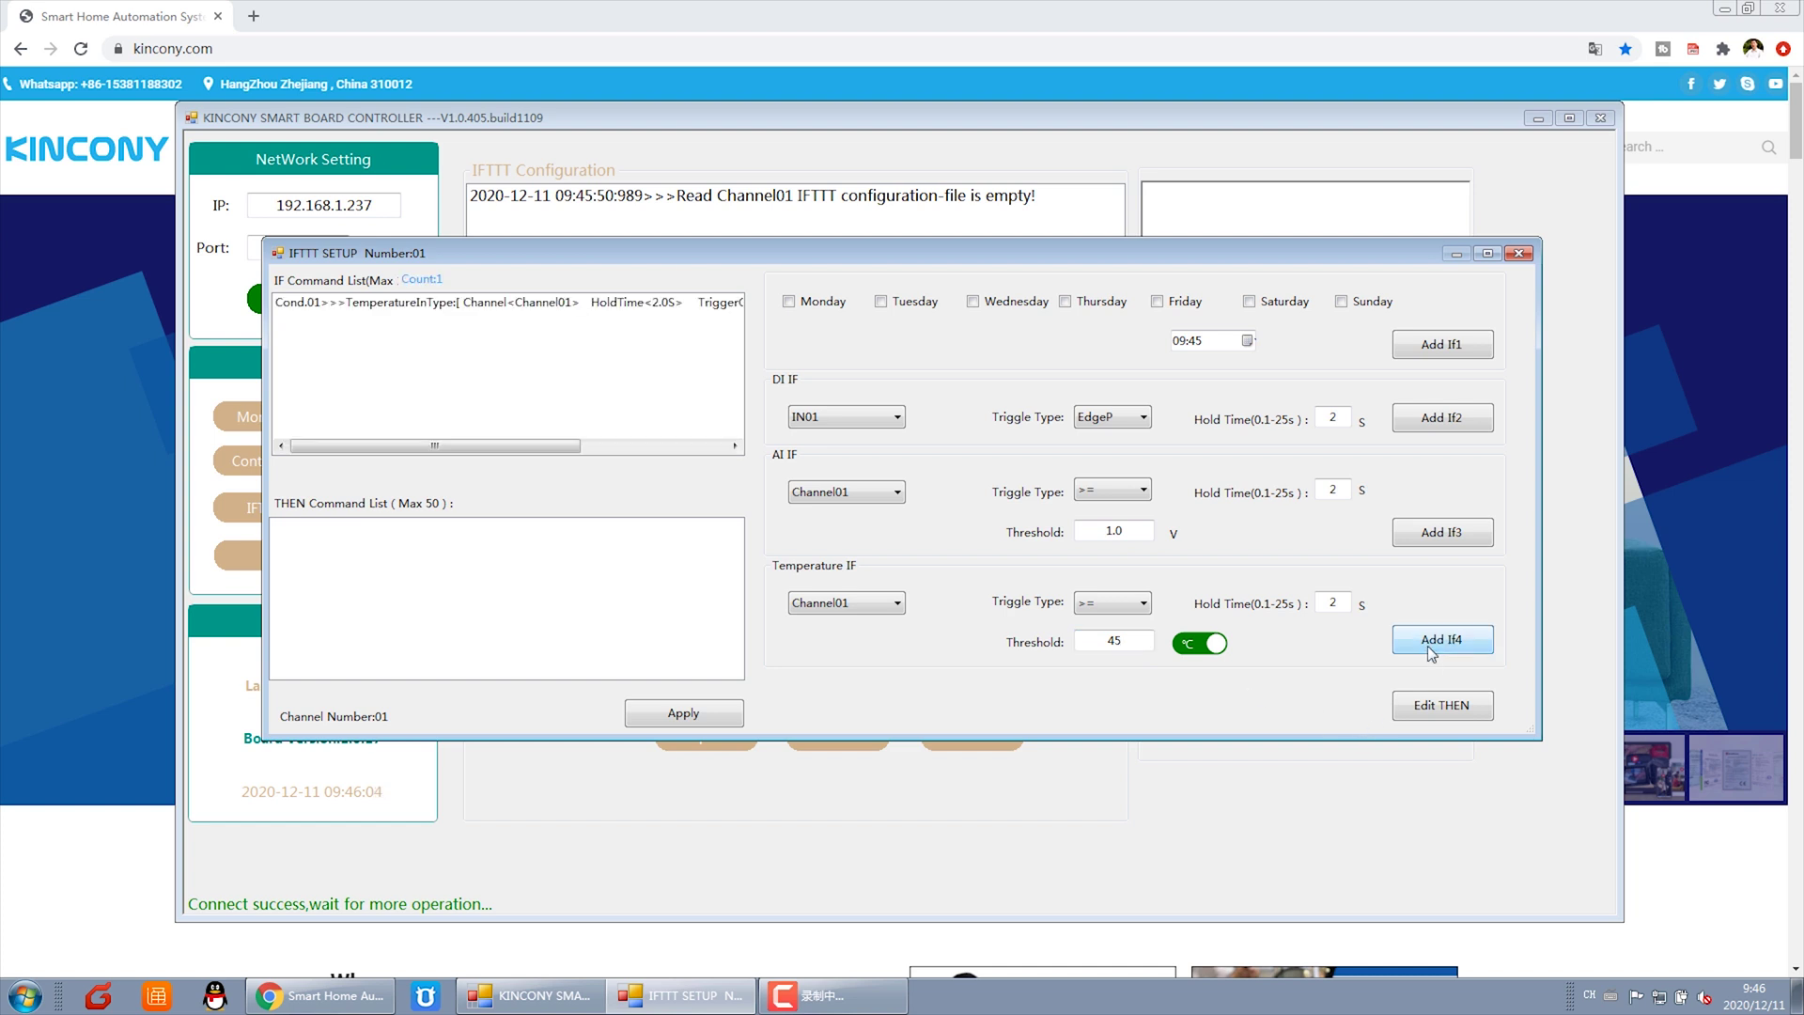
left_click_drag(554, 444, 710, 481)
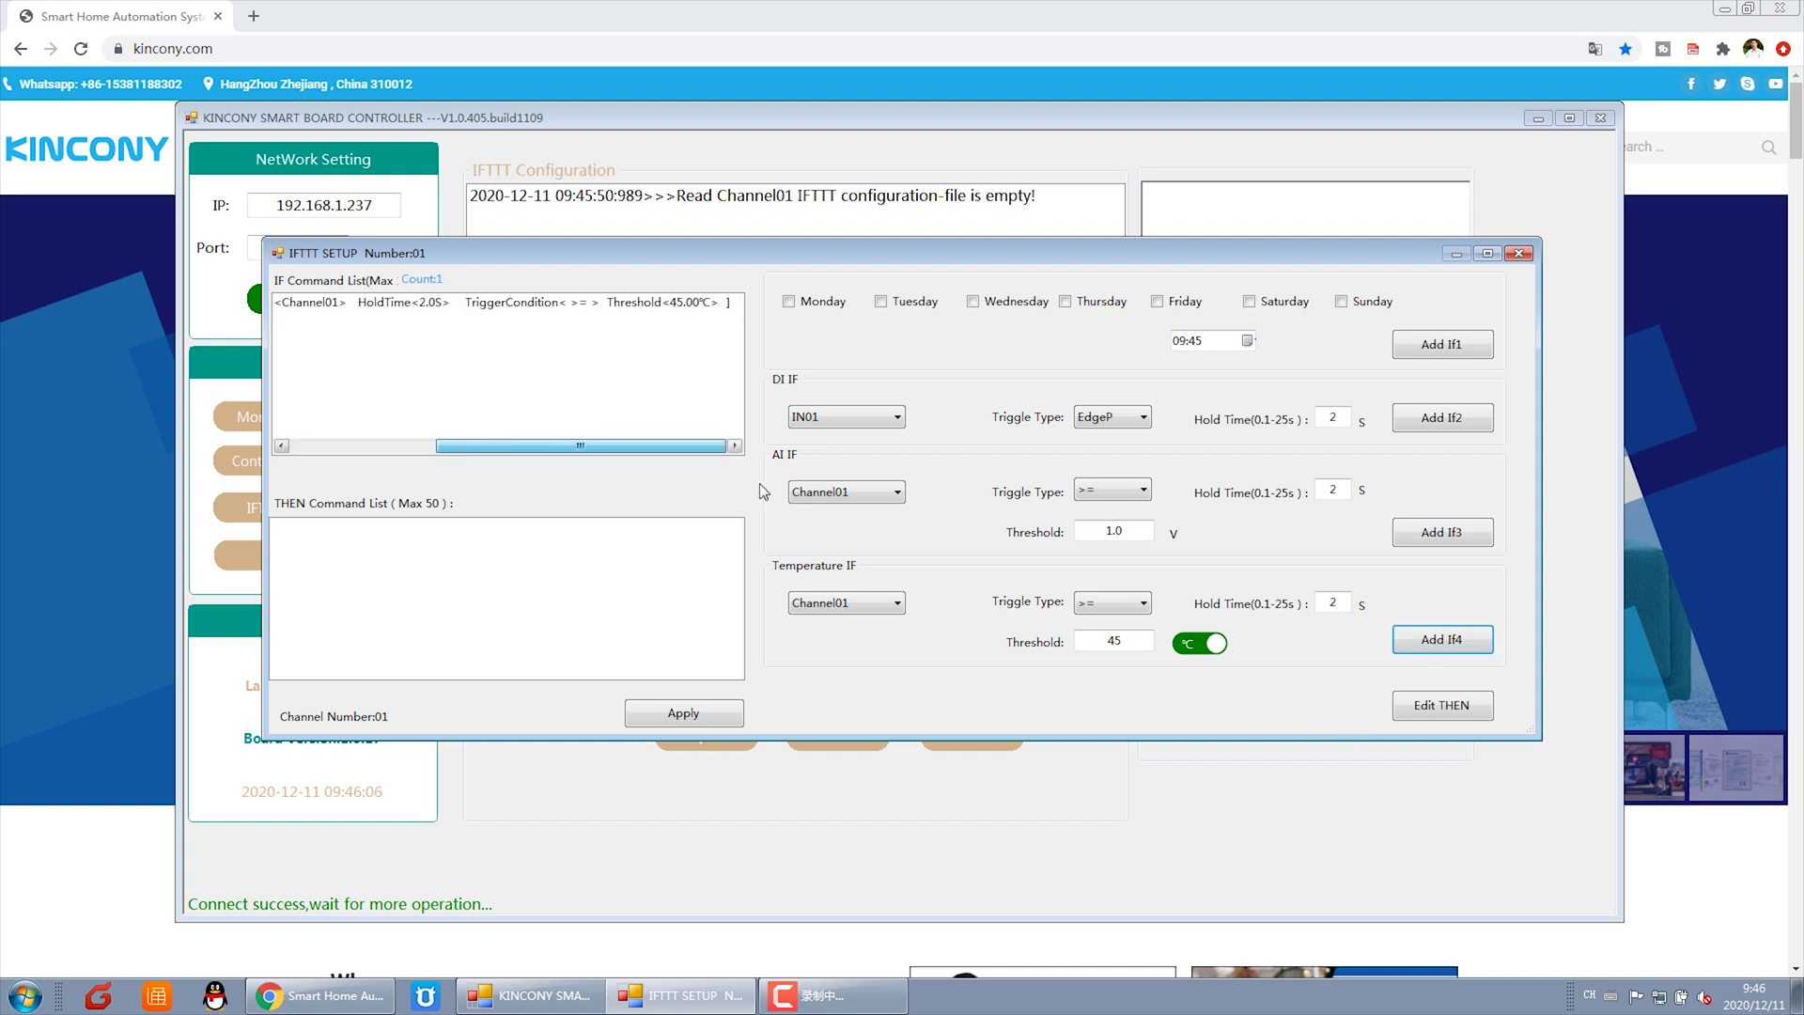
Start rule 01's actions by adding a Relay25 OPEN action
left_click(1454, 713)
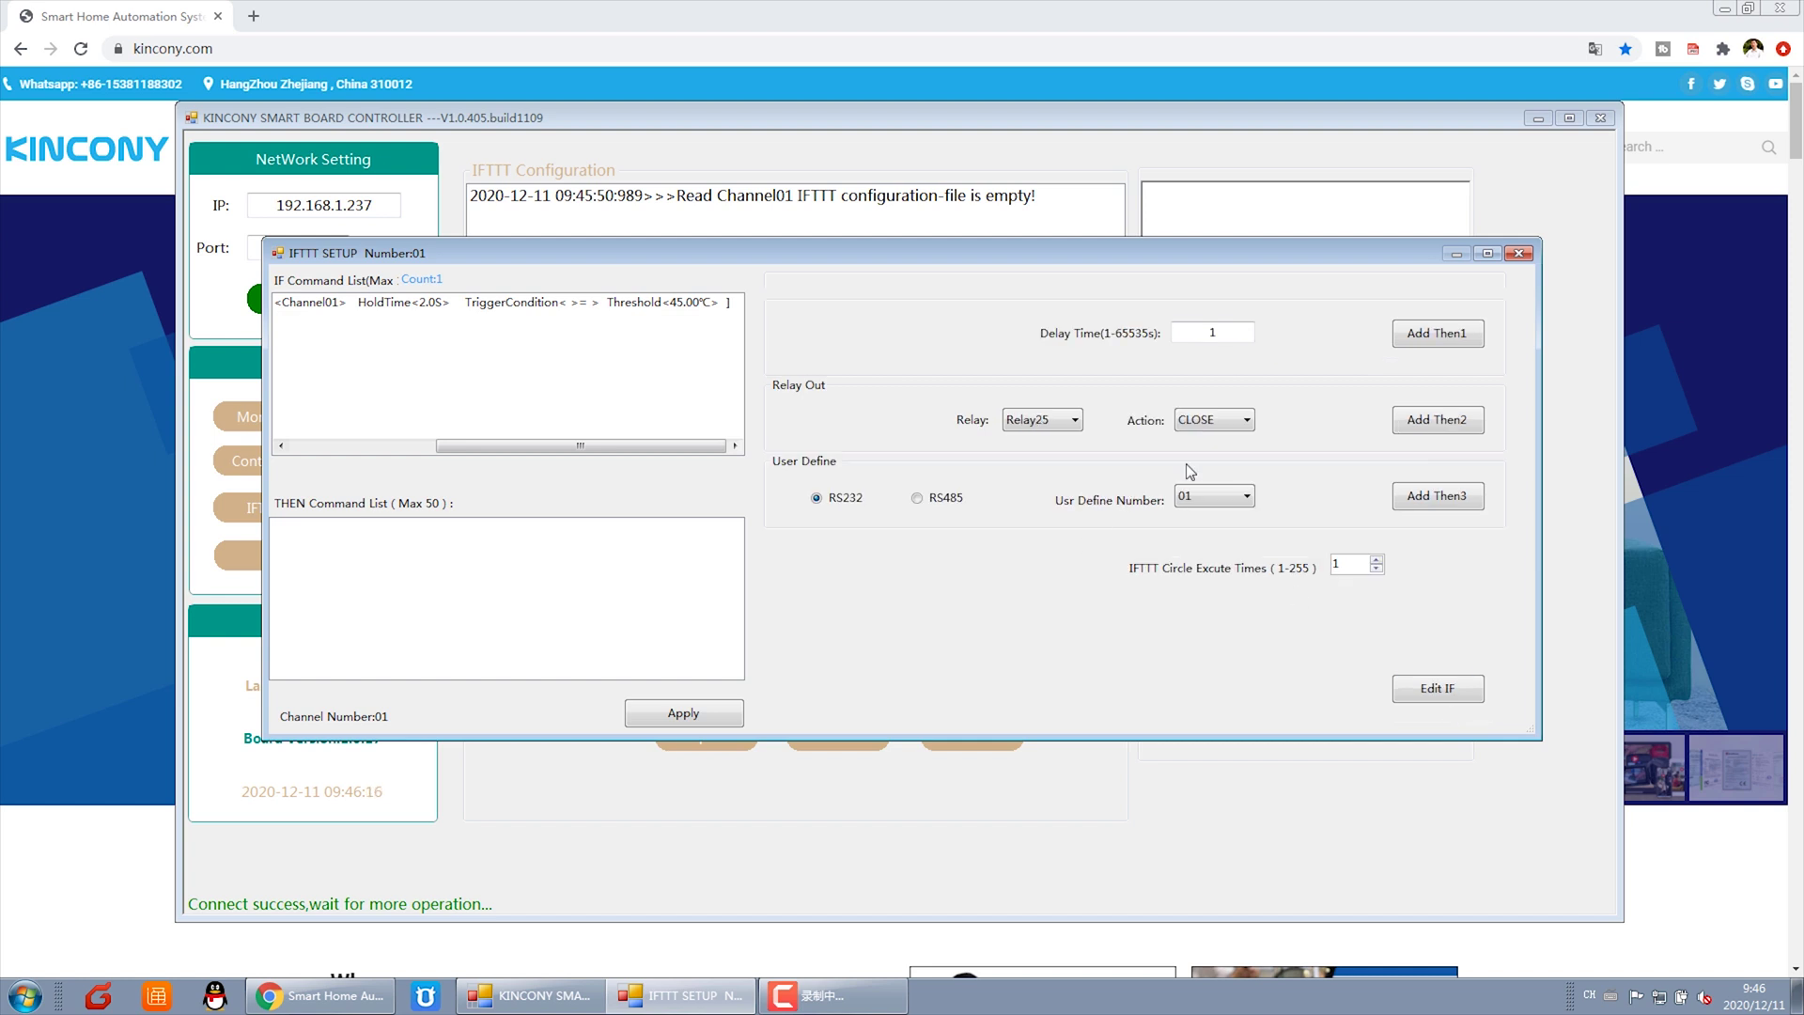
left_click(1234, 428)
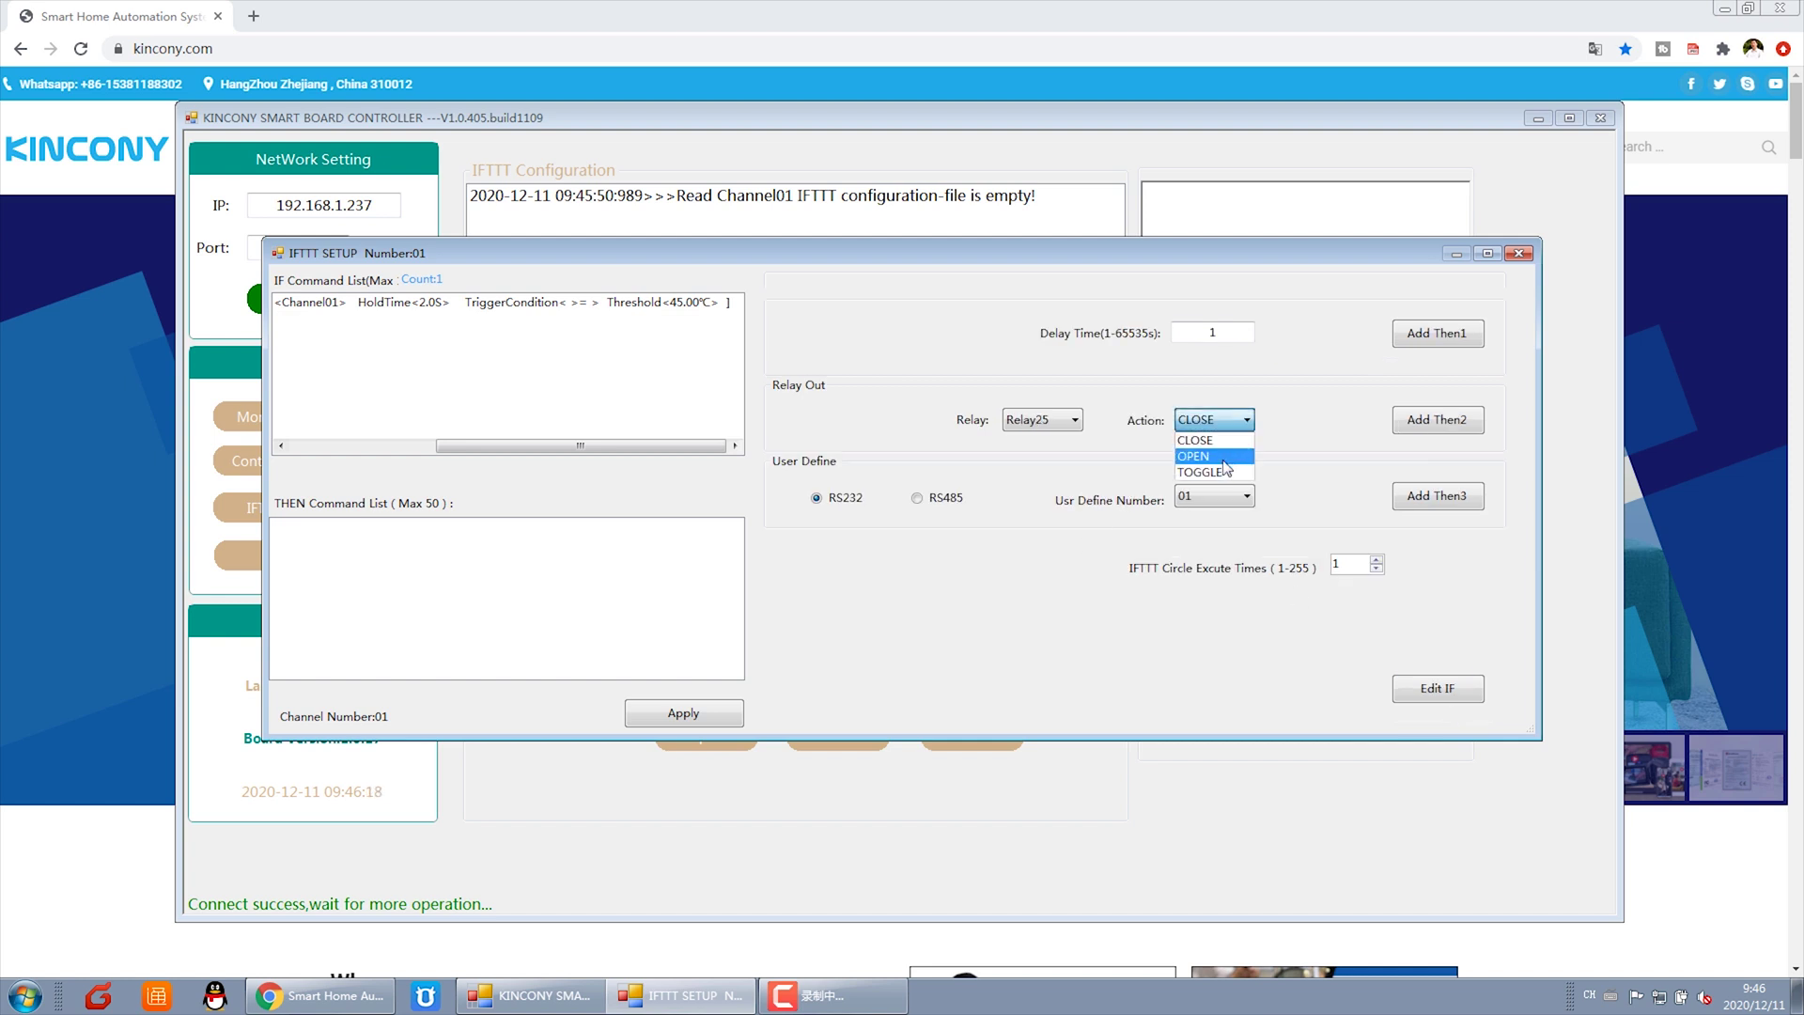
left_click(1226, 458)
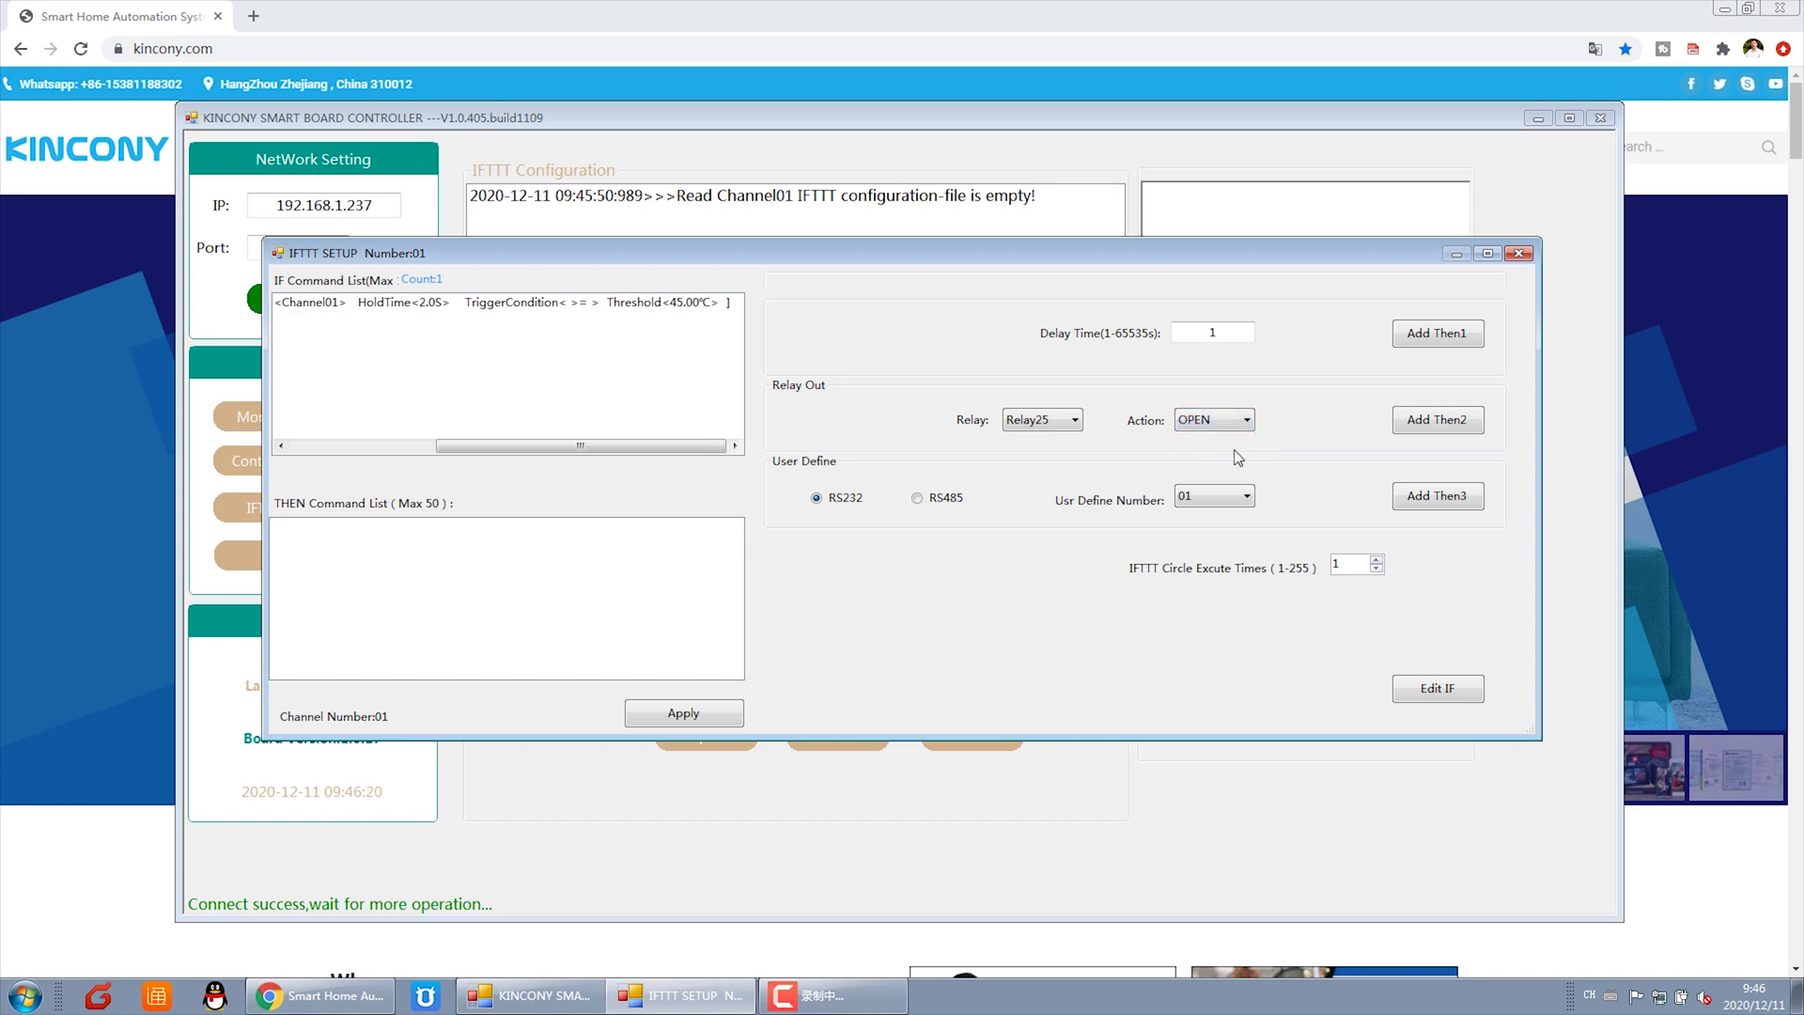
left_click(1444, 436)
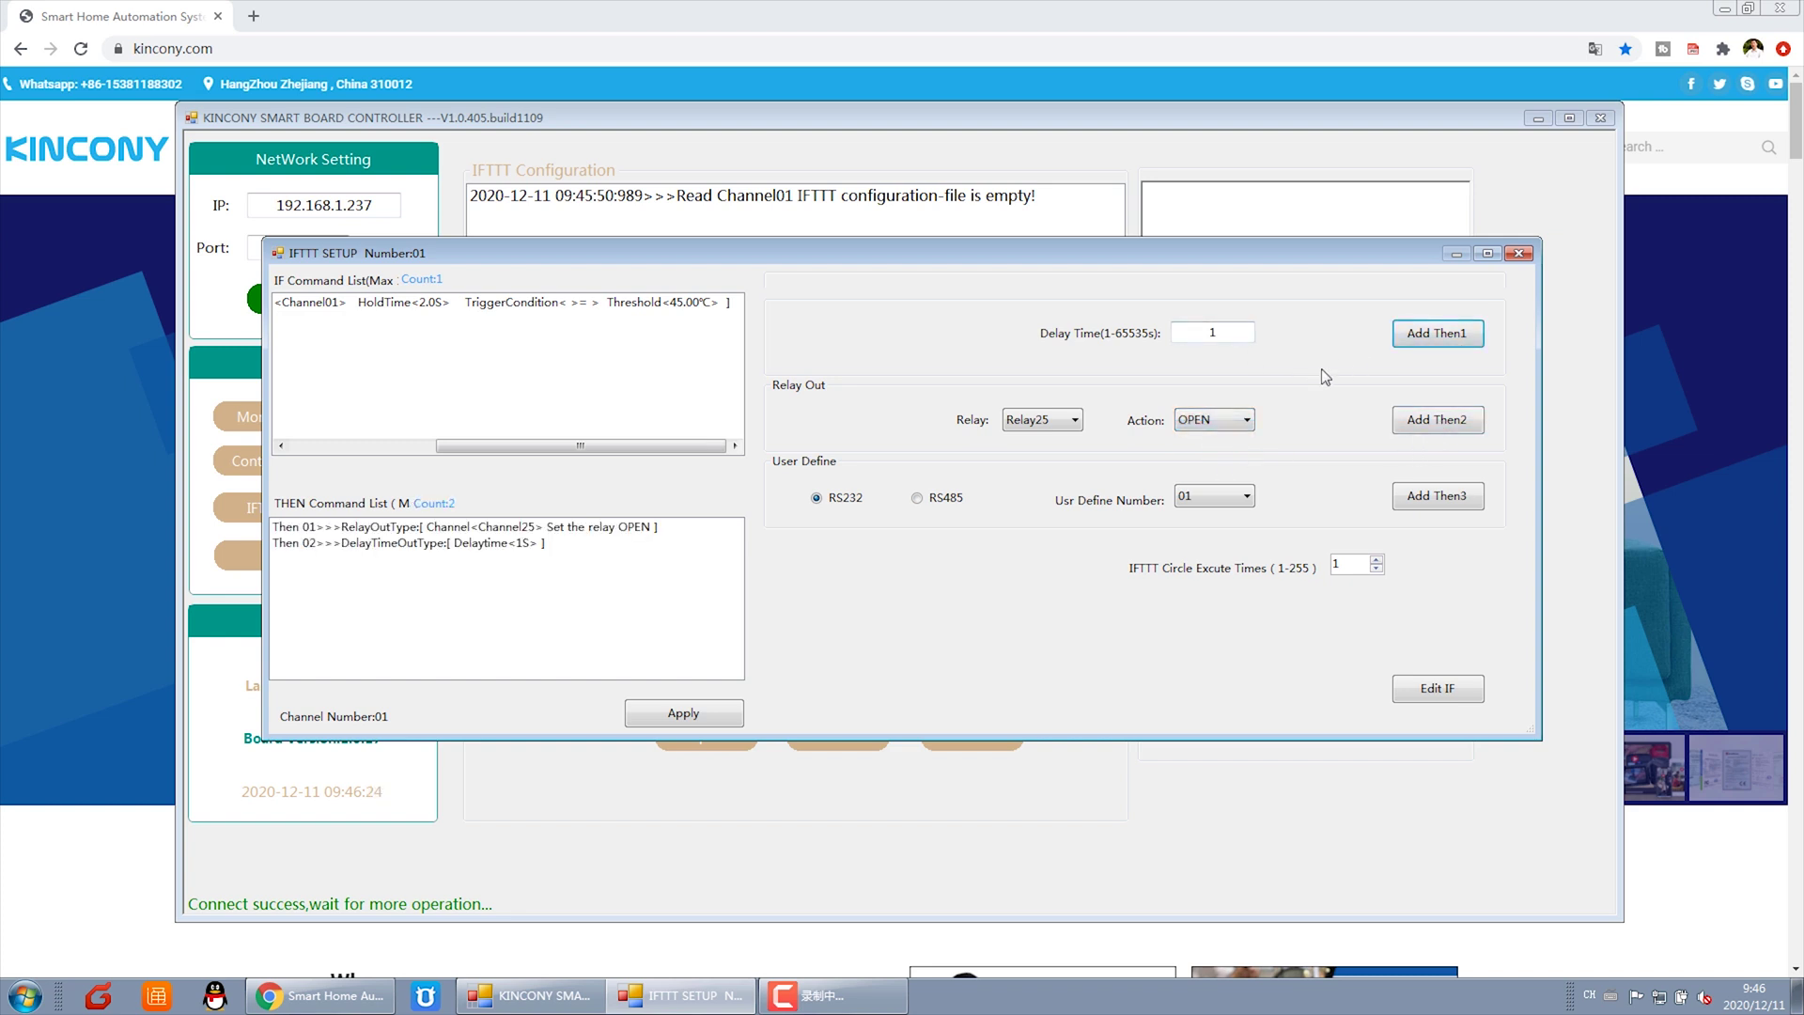
Add Relay01 OPEN, a 5-second delay and Relay01 CLOSE, then apply rule 01 to the board
left_click(1072, 422)
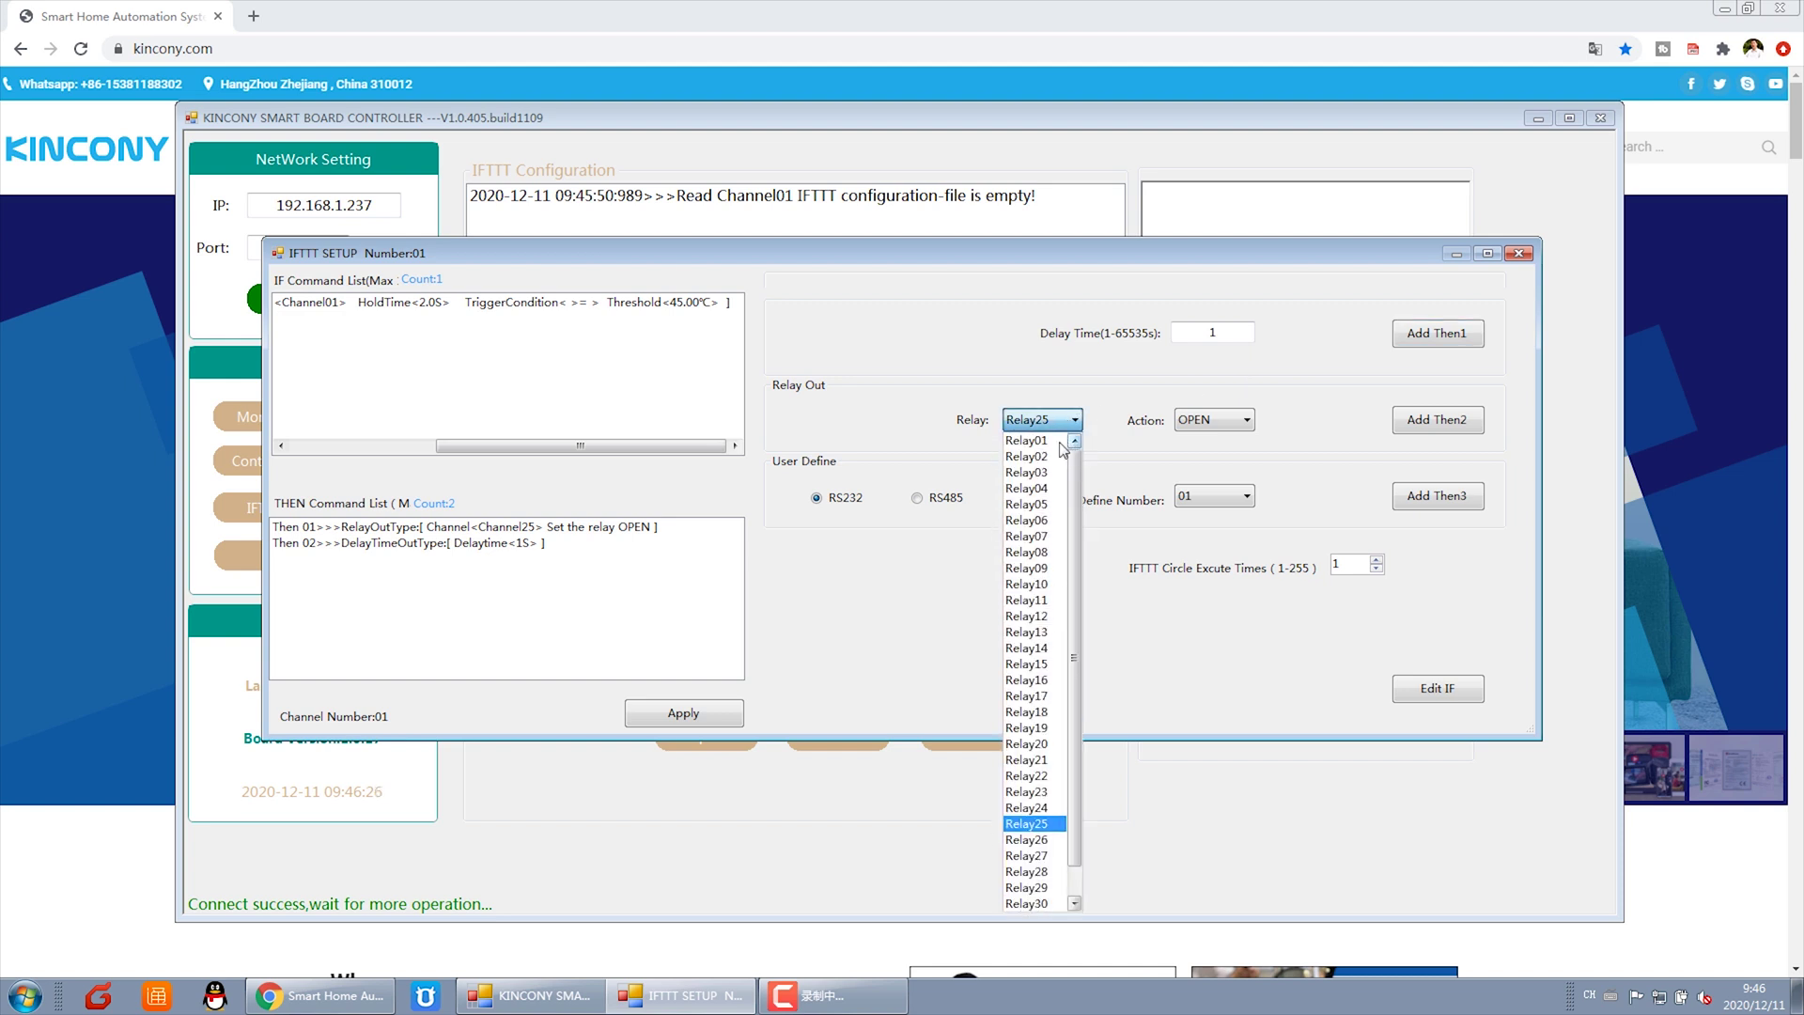
left_click(1034, 441)
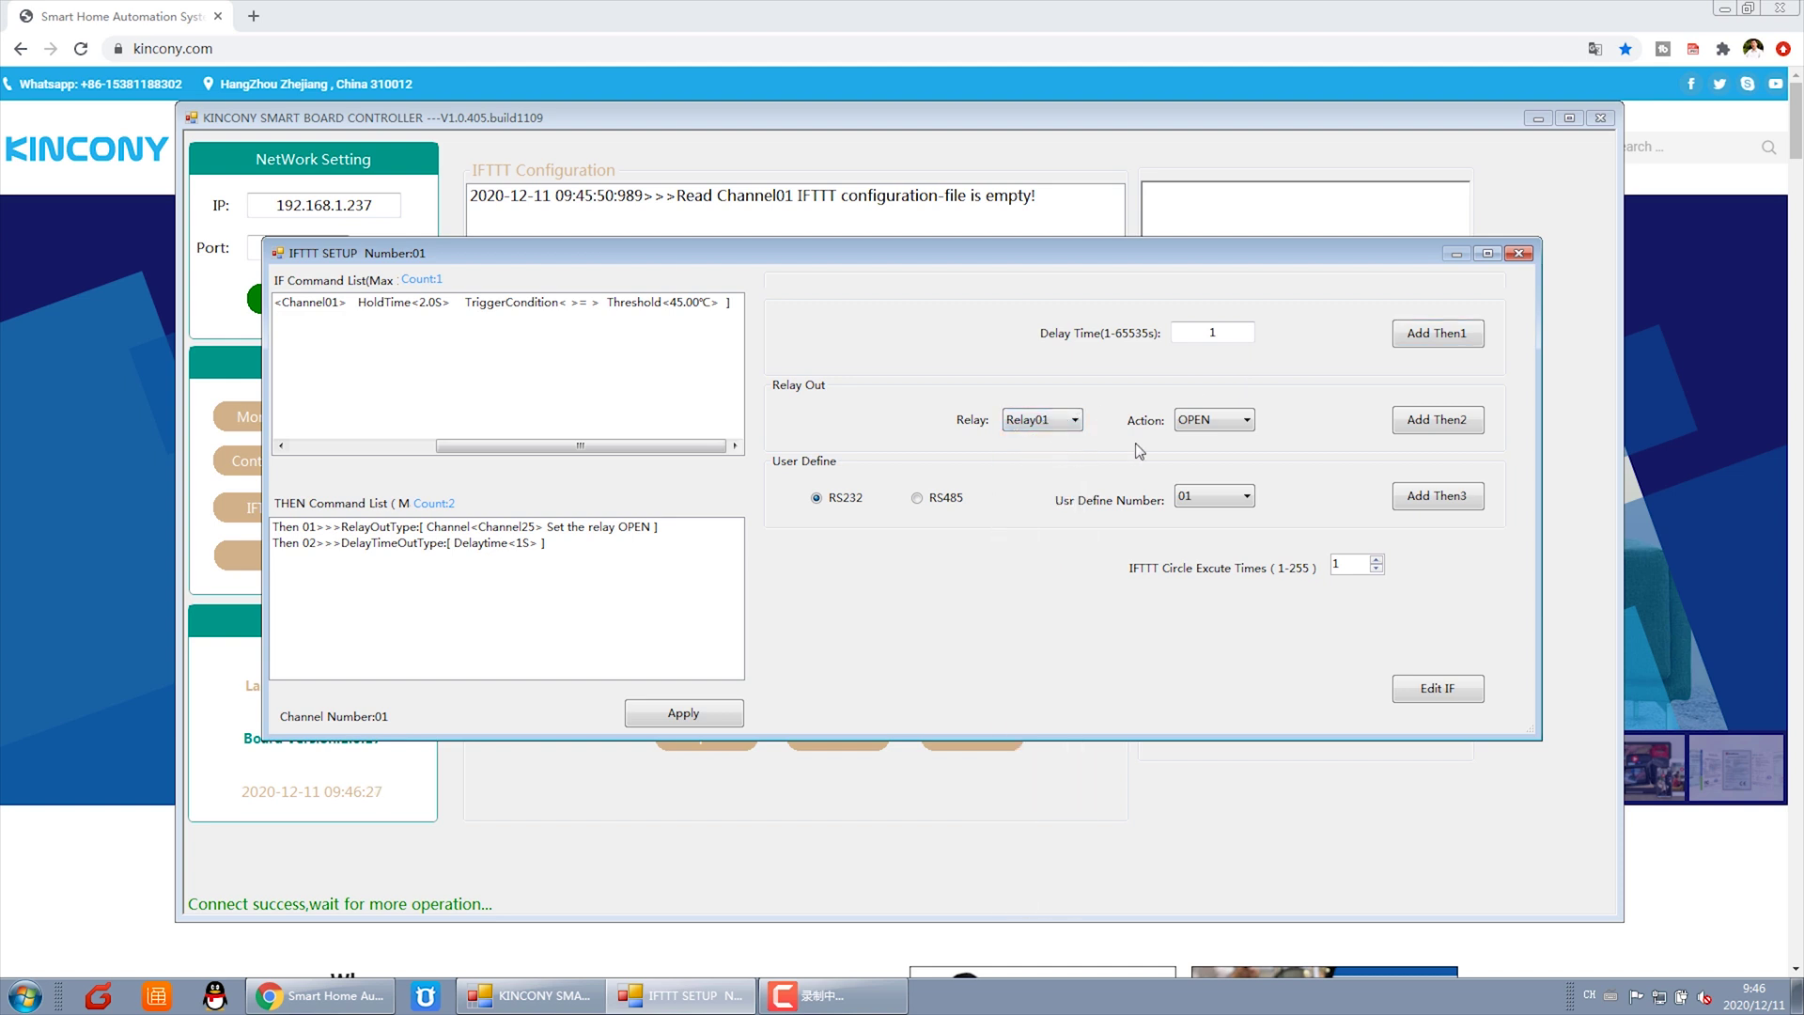
left_click(1233, 425)
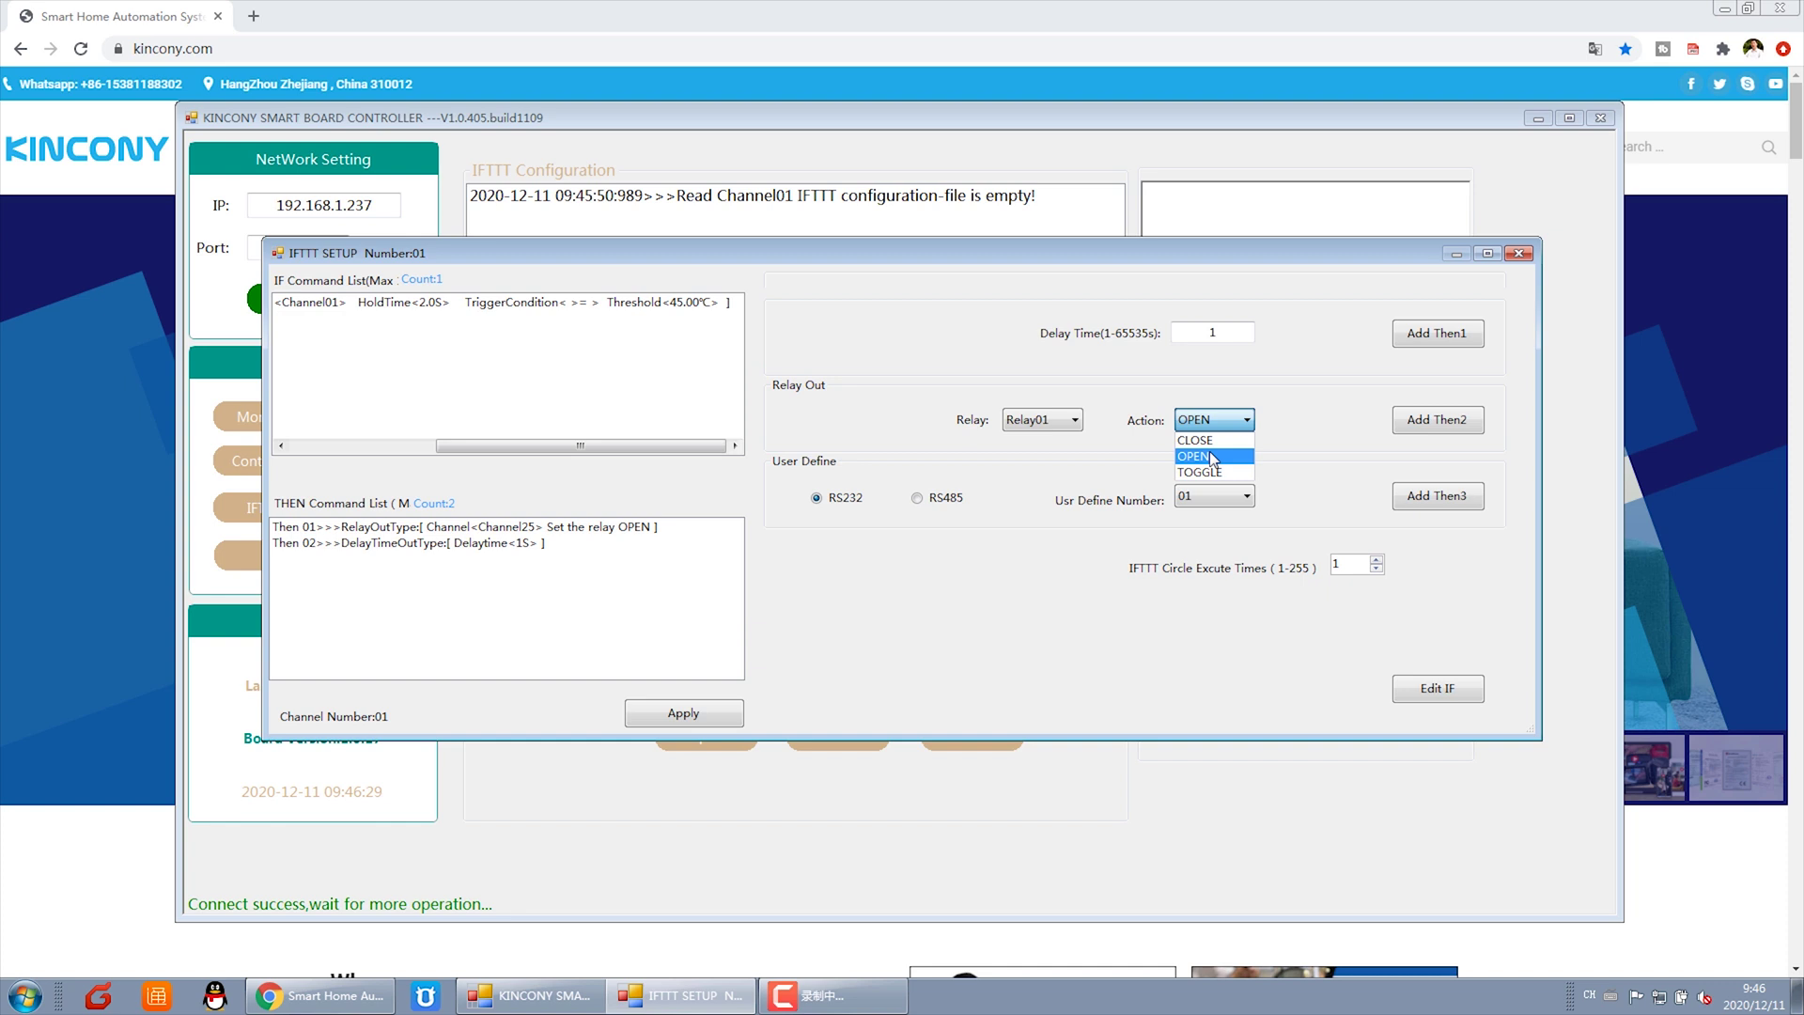
left_click(1438, 422)
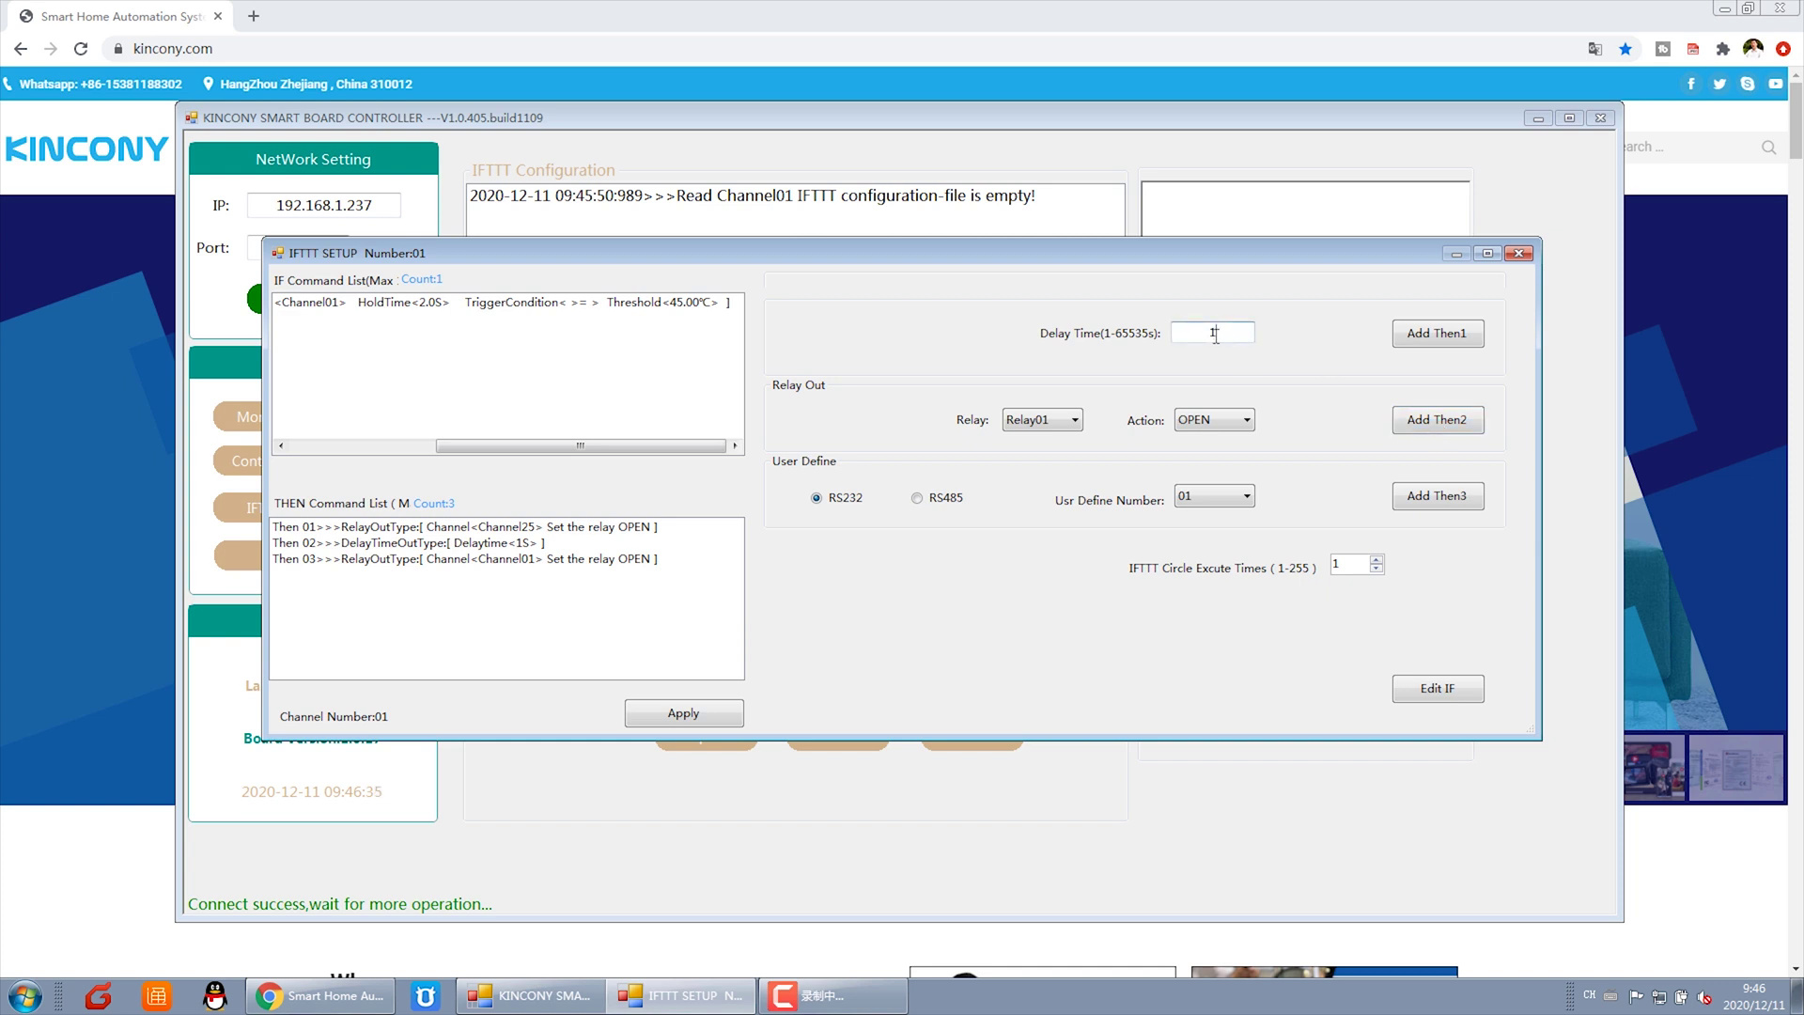
left_click(1431, 337)
left_click(1216, 420)
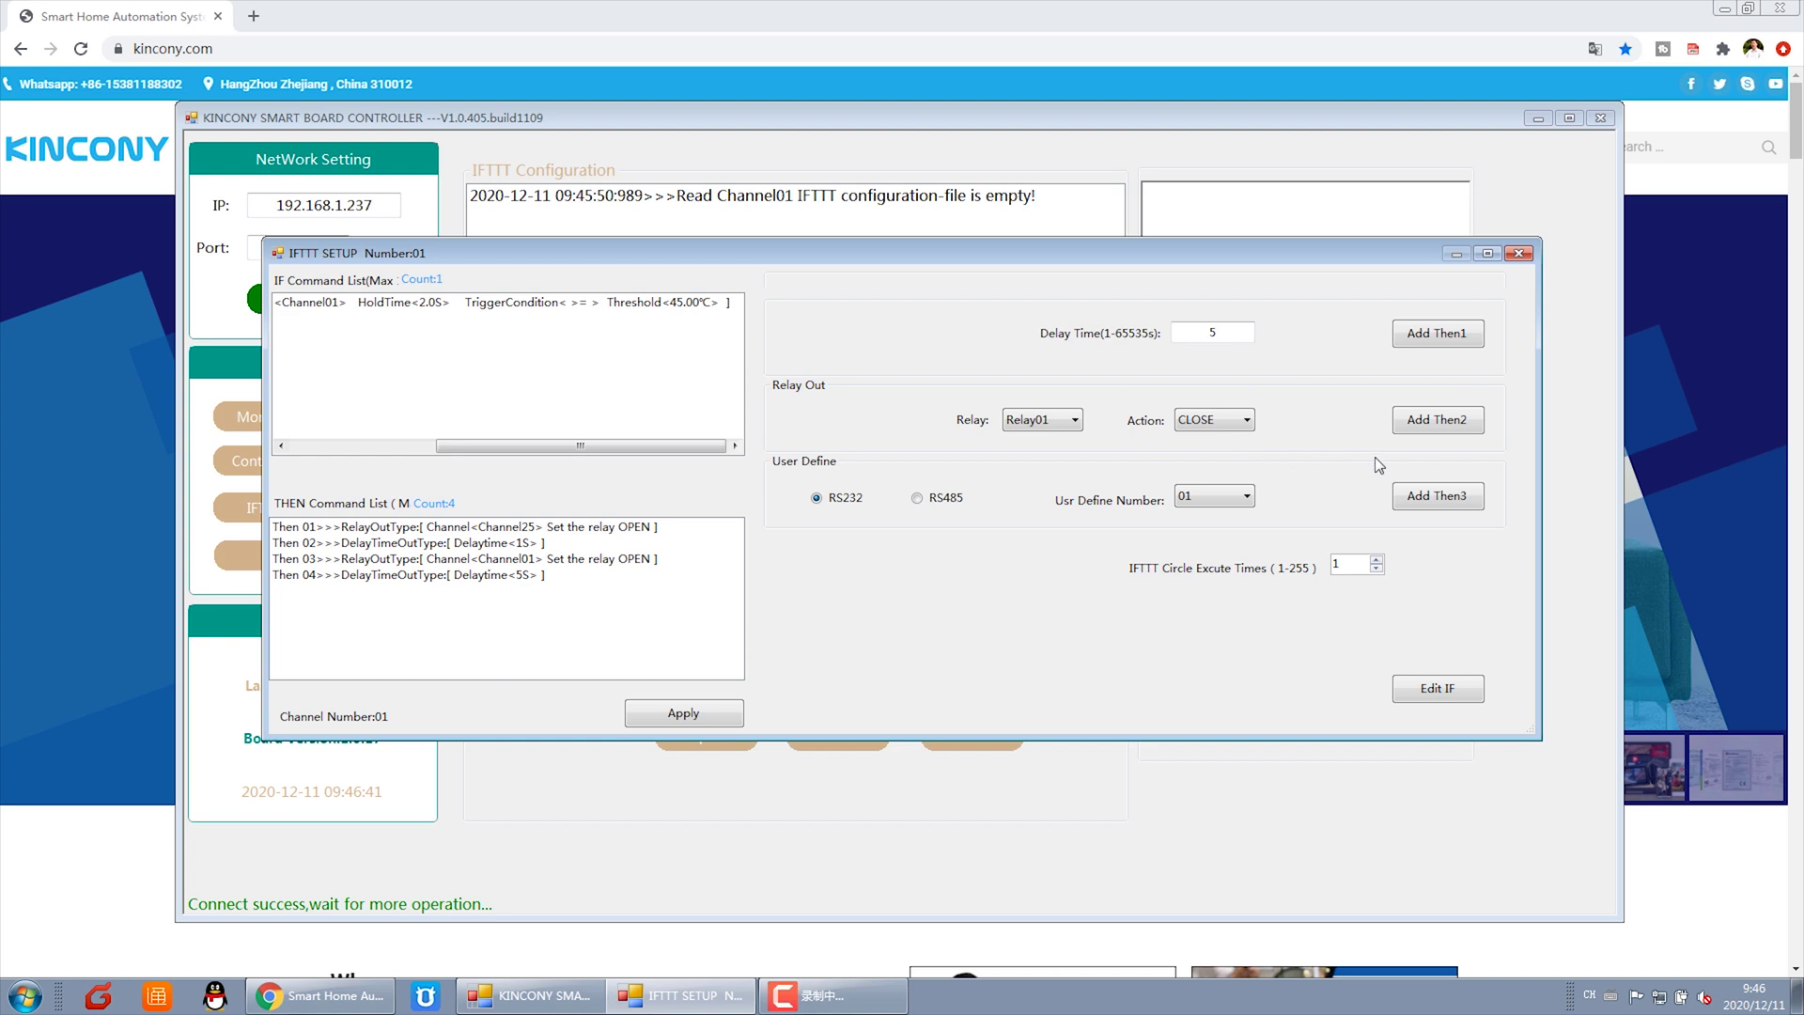
left_click(1434, 425)
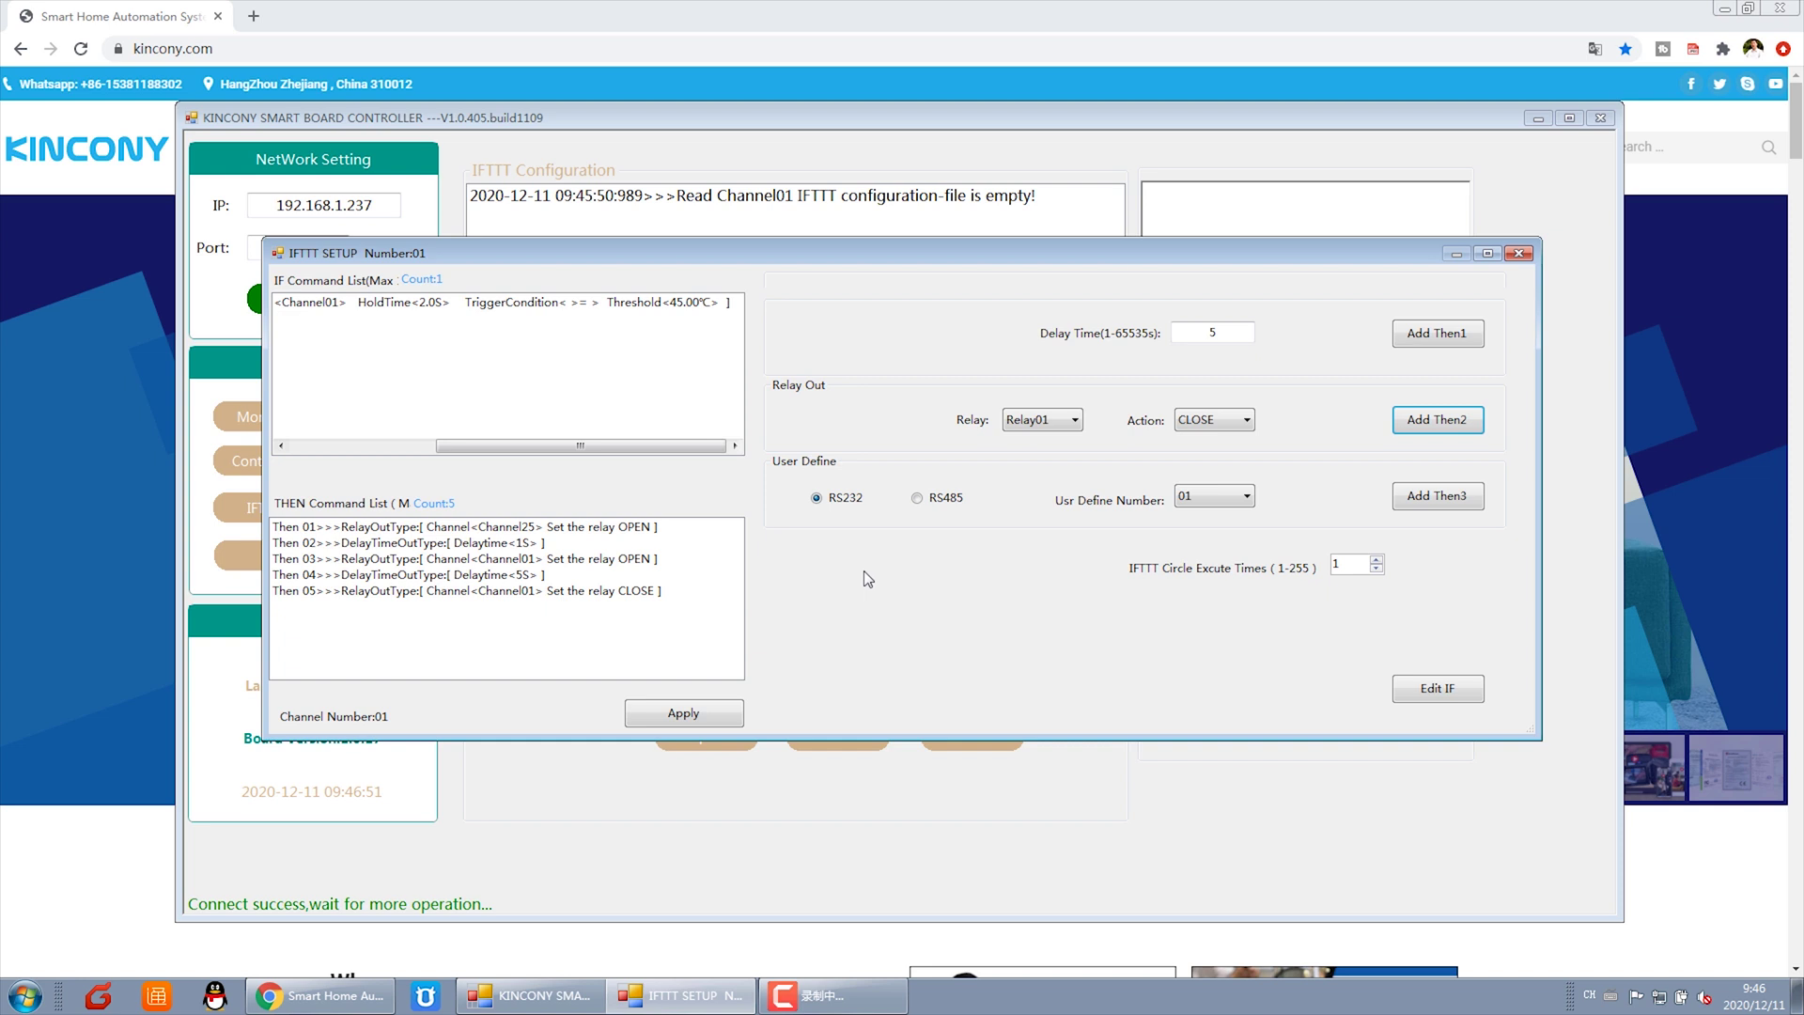
left_click(704, 720)
Select IFTTT rule Number02, load its current configuration and start editing it
left_click(562, 681)
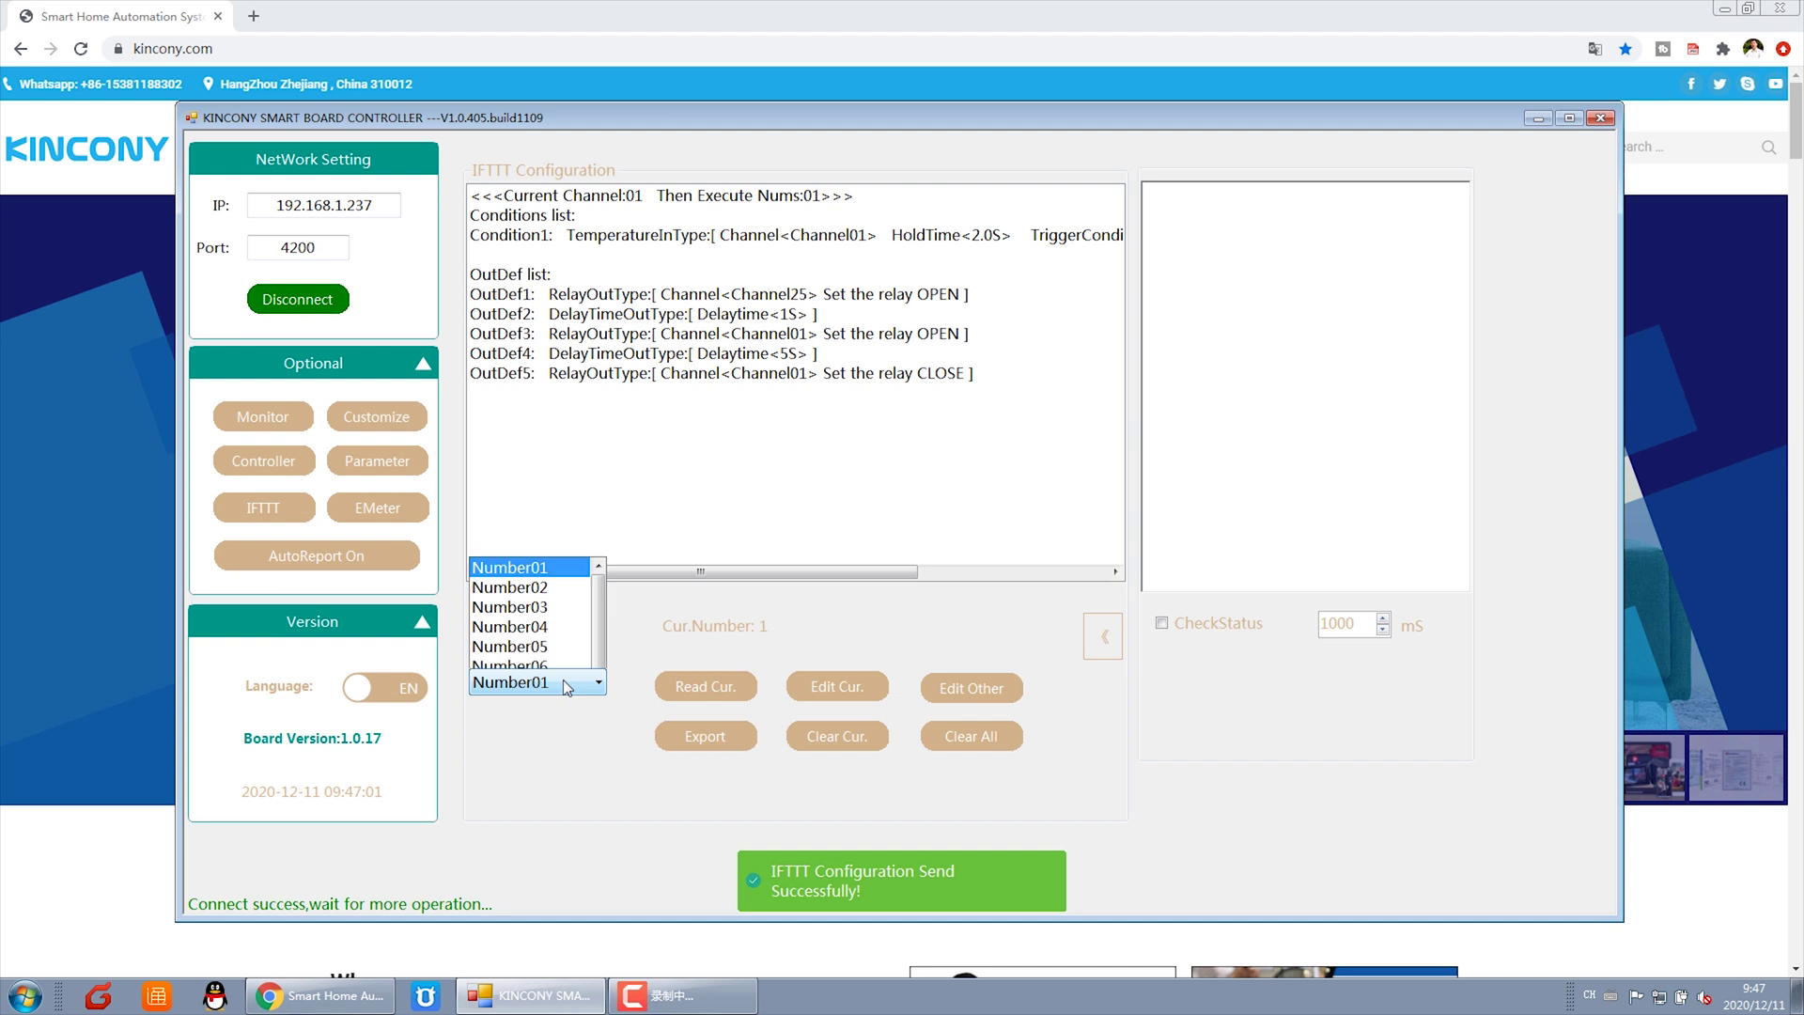
left_click(527, 105)
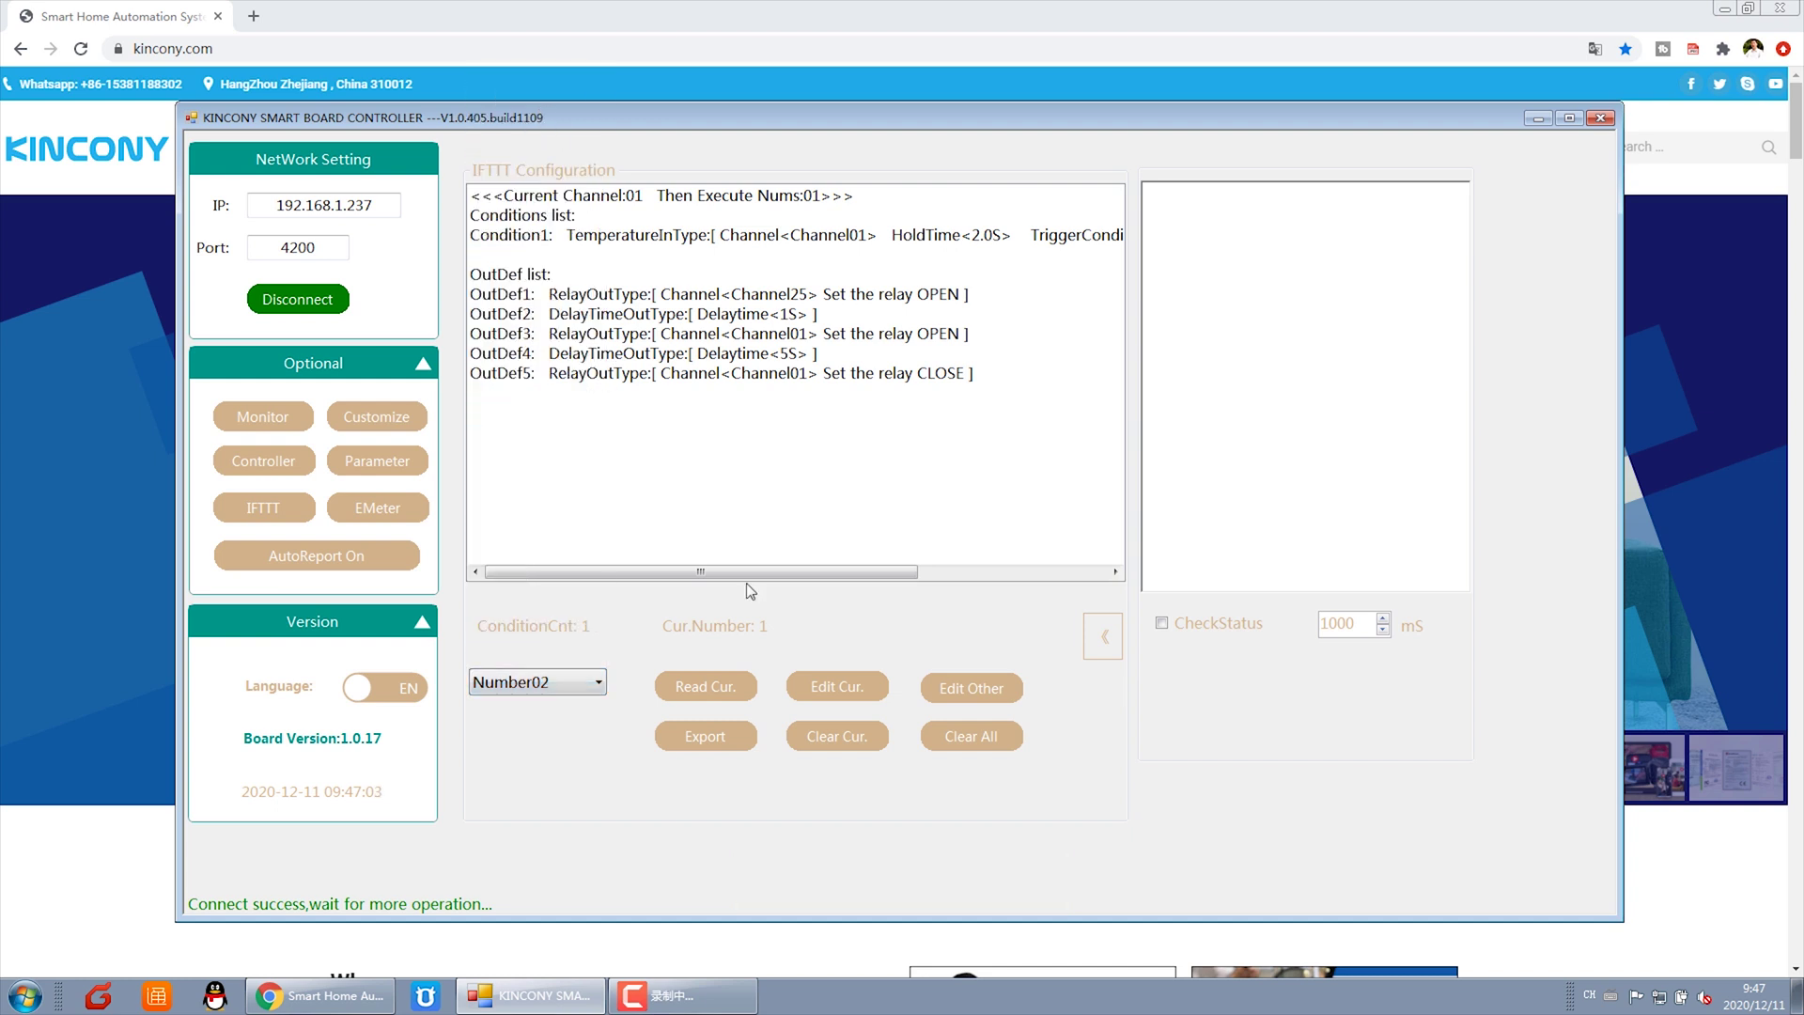
left_click(698, 695)
left_click(837, 691)
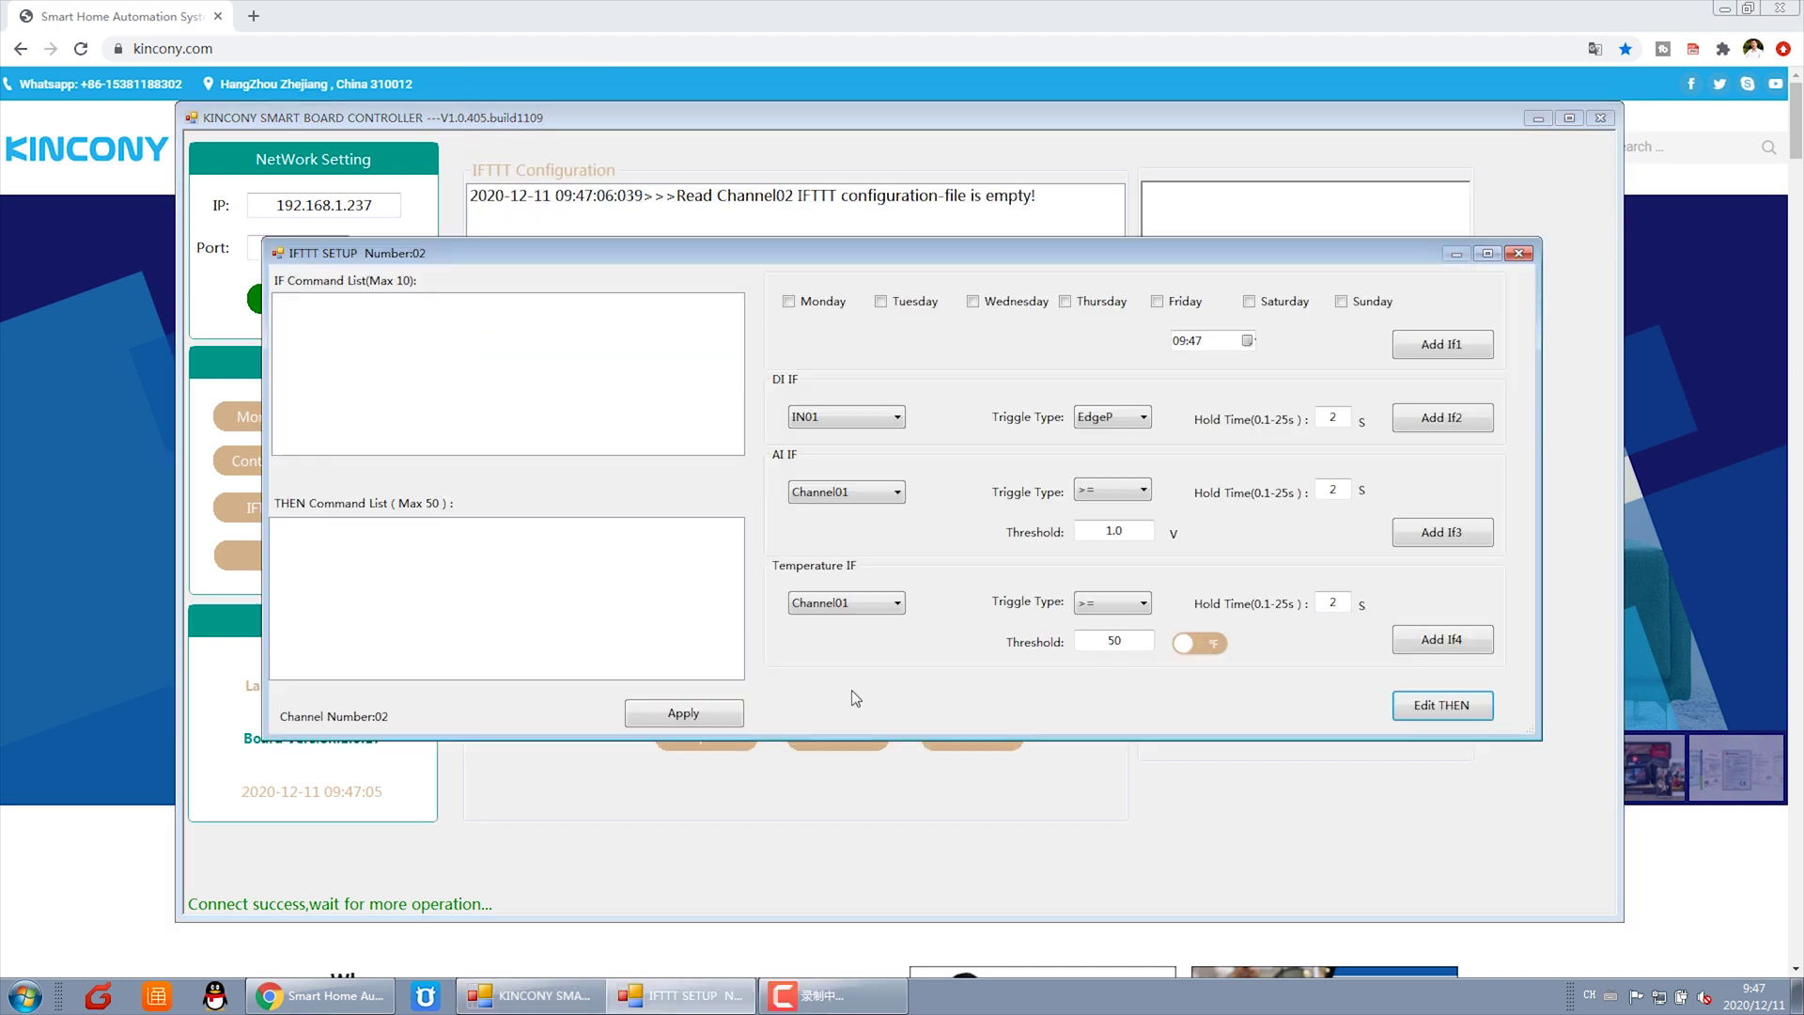
Add a Channel01 temperature below 25 °C condition held 2 s
left_click(1136, 606)
left_click(1109, 644)
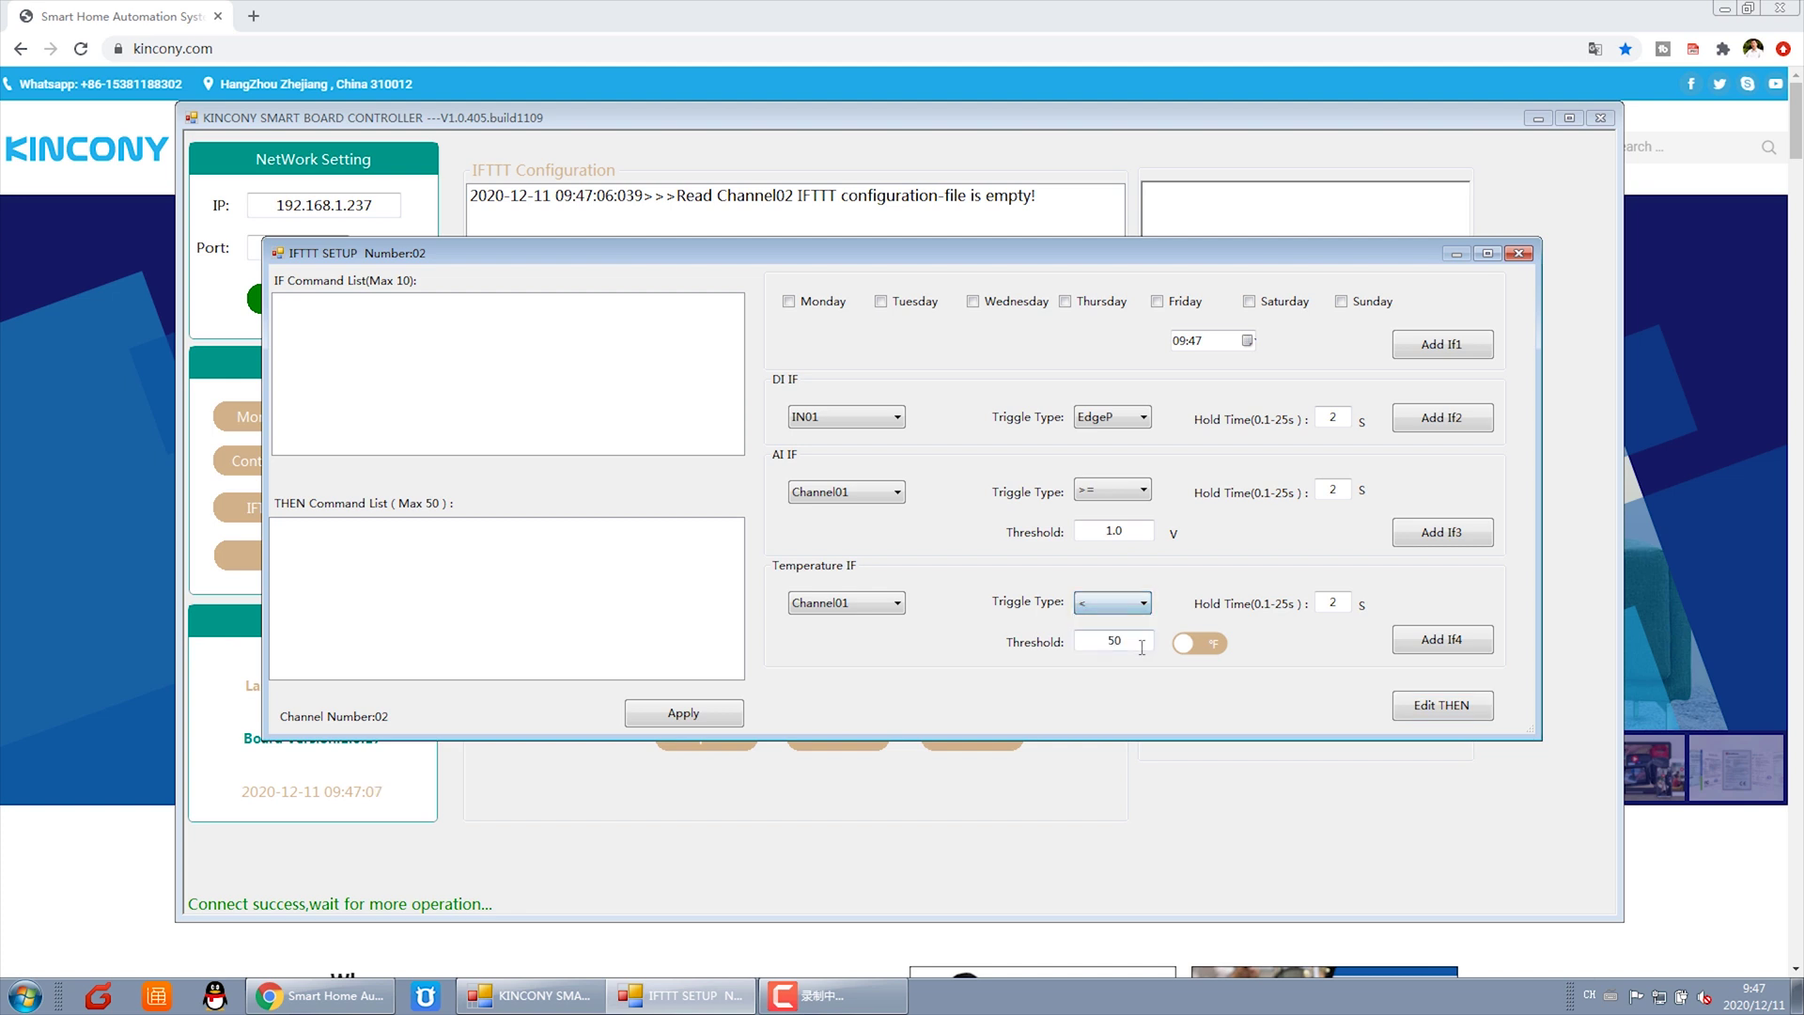
left_click(1198, 644)
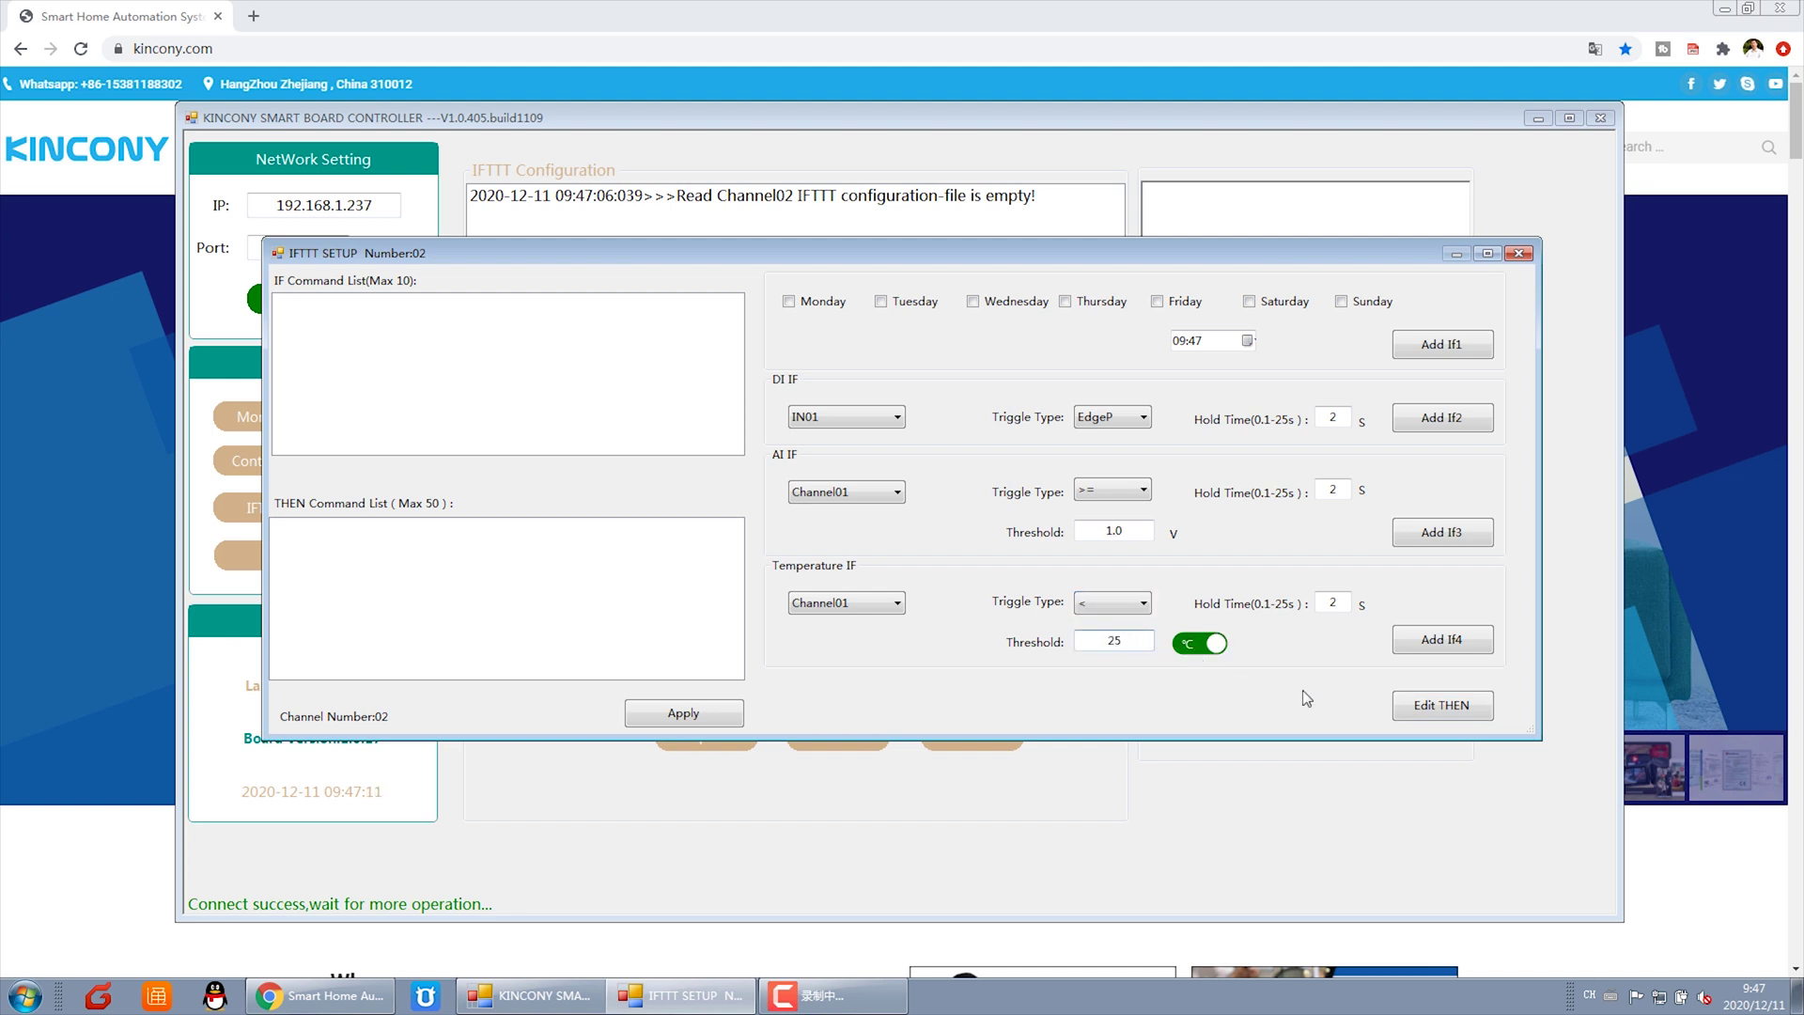
left_click(1438, 648)
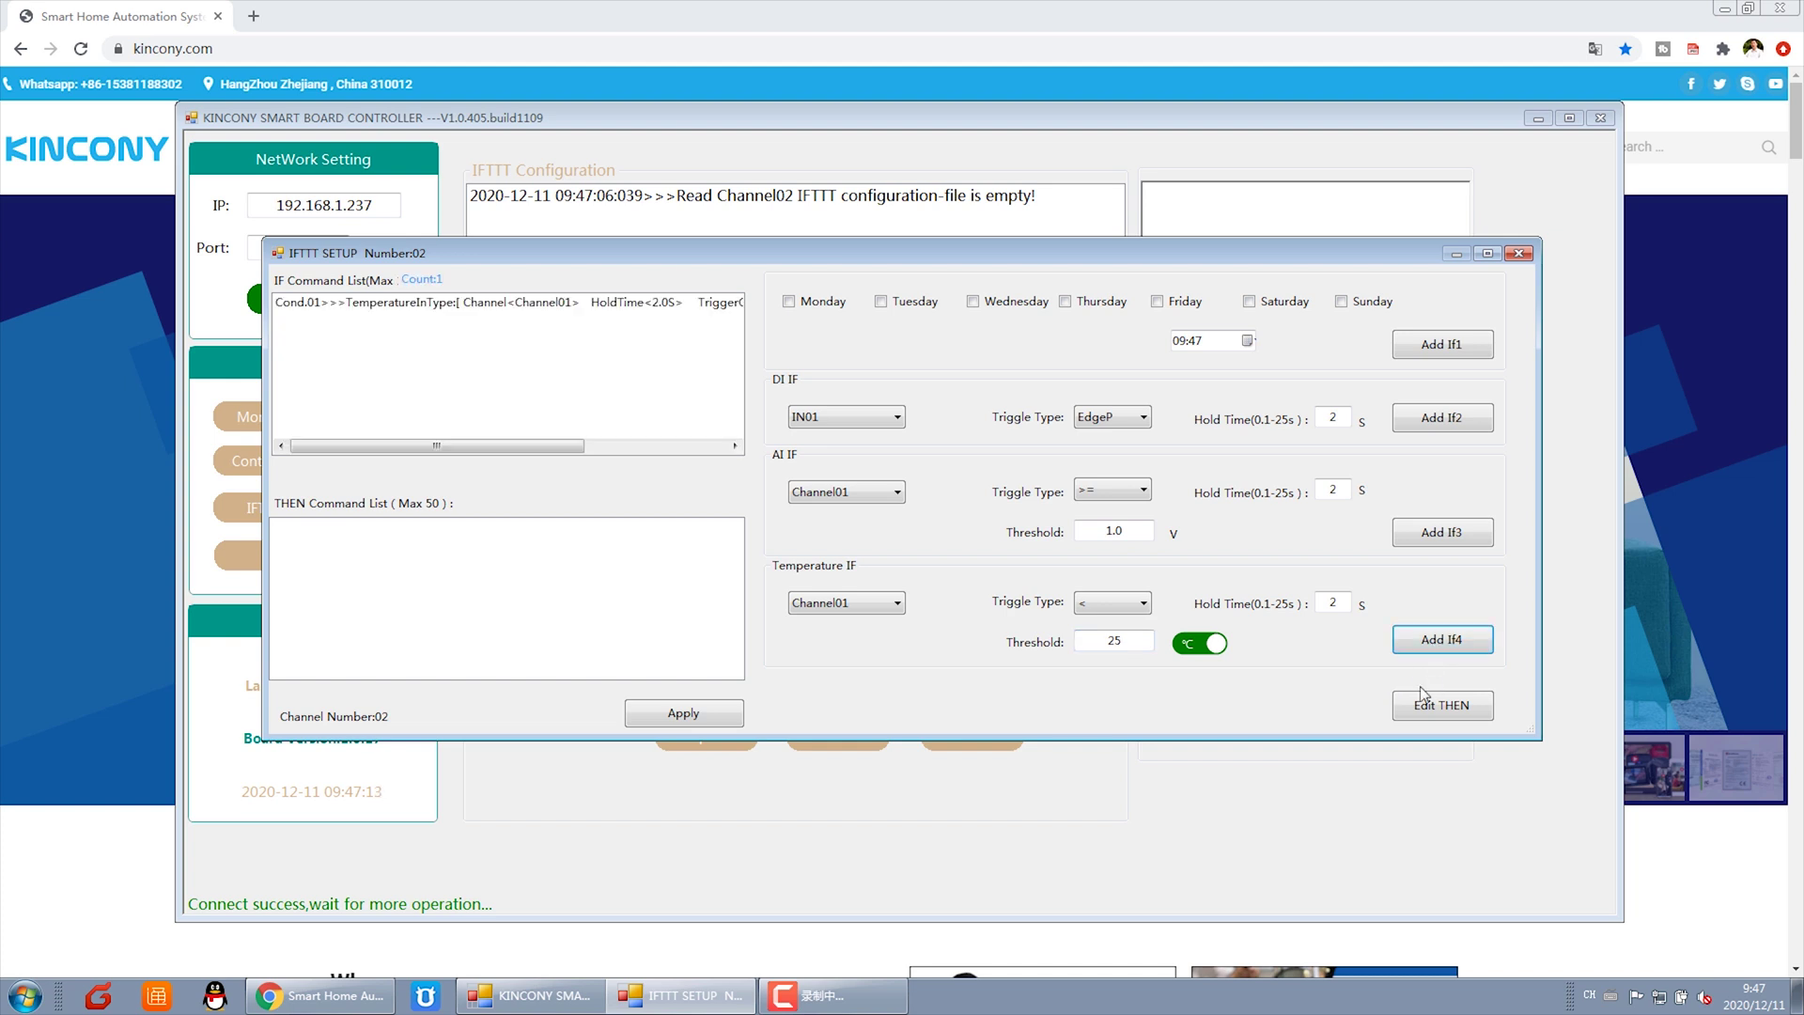
left_click_drag(595, 449, 738, 460)
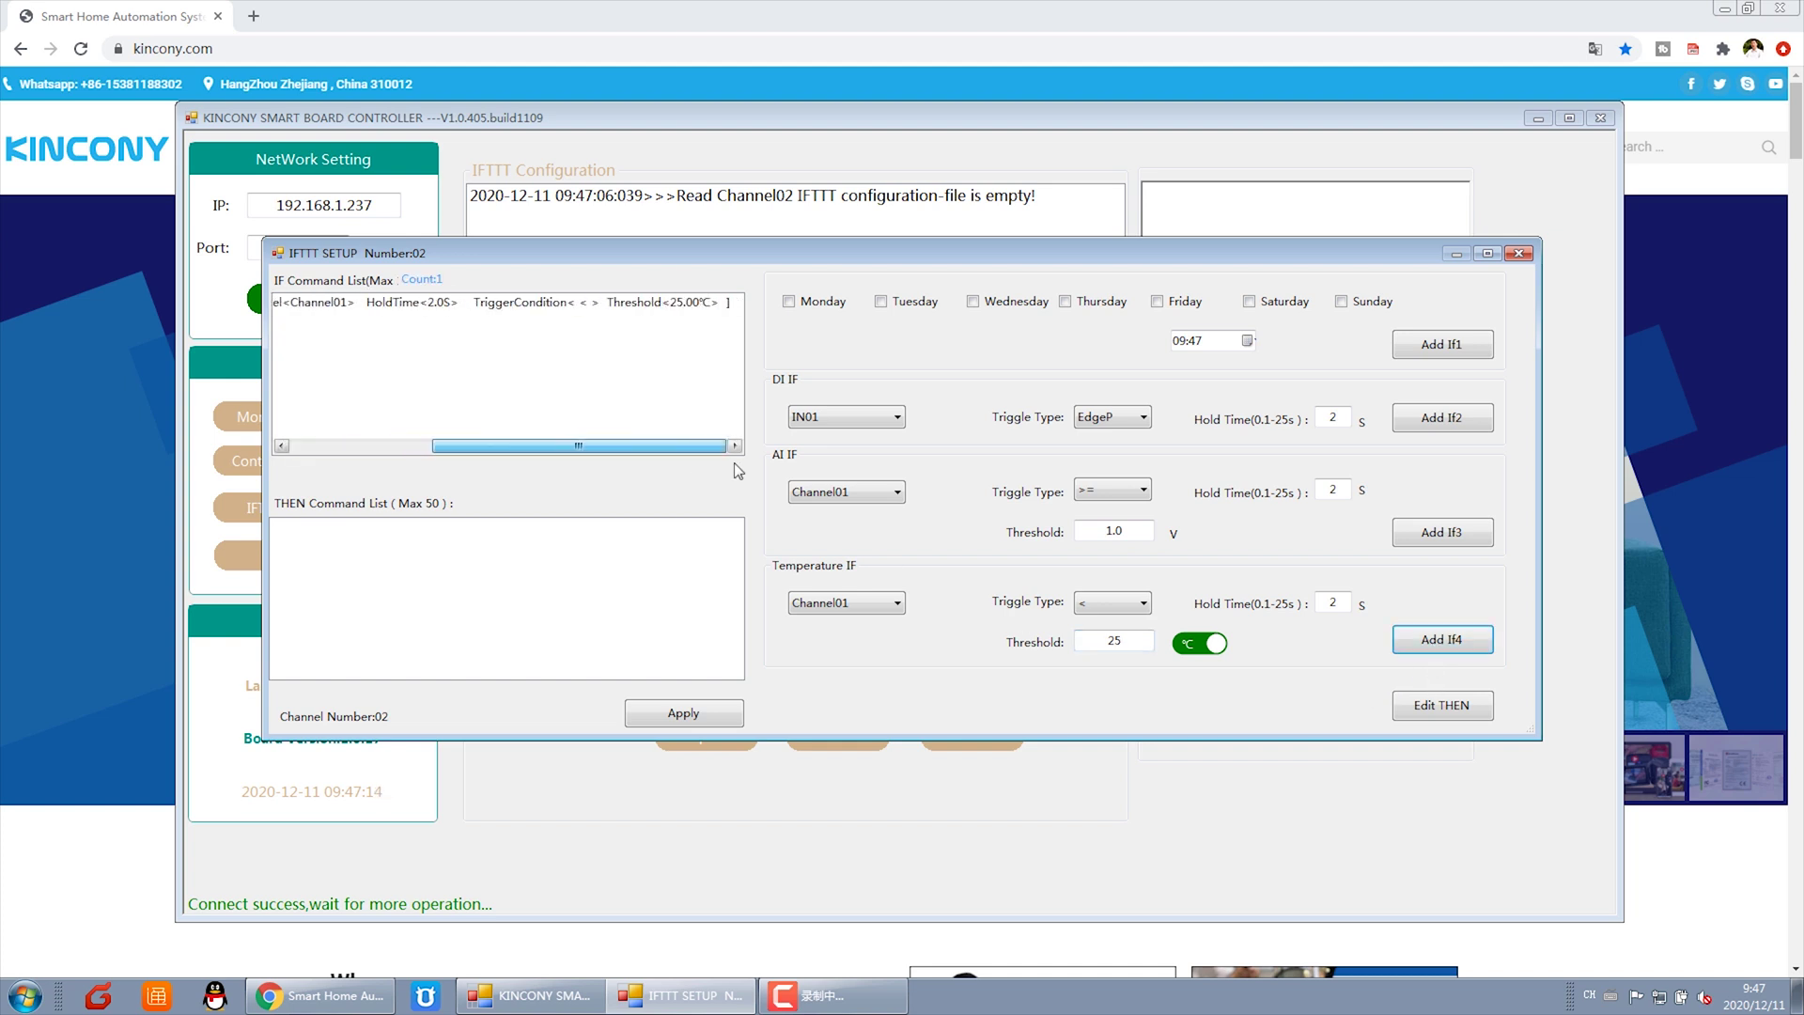
Add a Relay25 CLOSE action followed by a 1-second delay
left_click(1441, 705)
left_click(1063, 430)
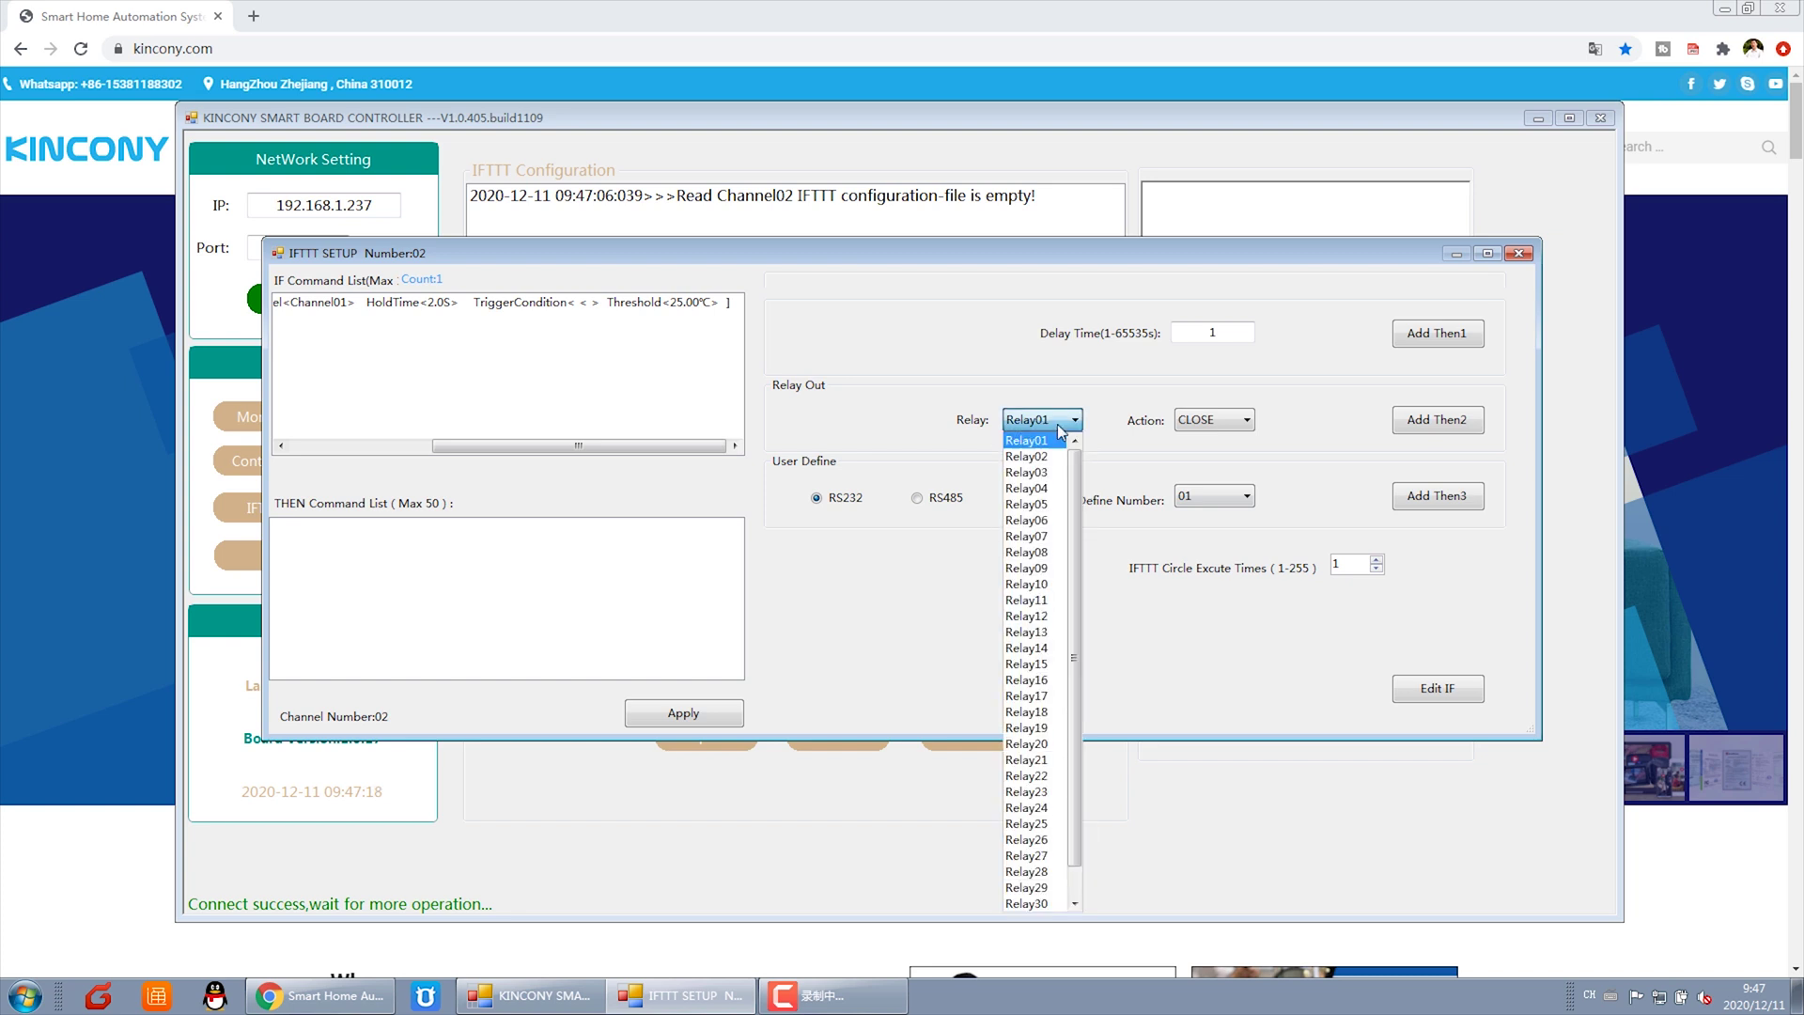
left_click(1032, 827)
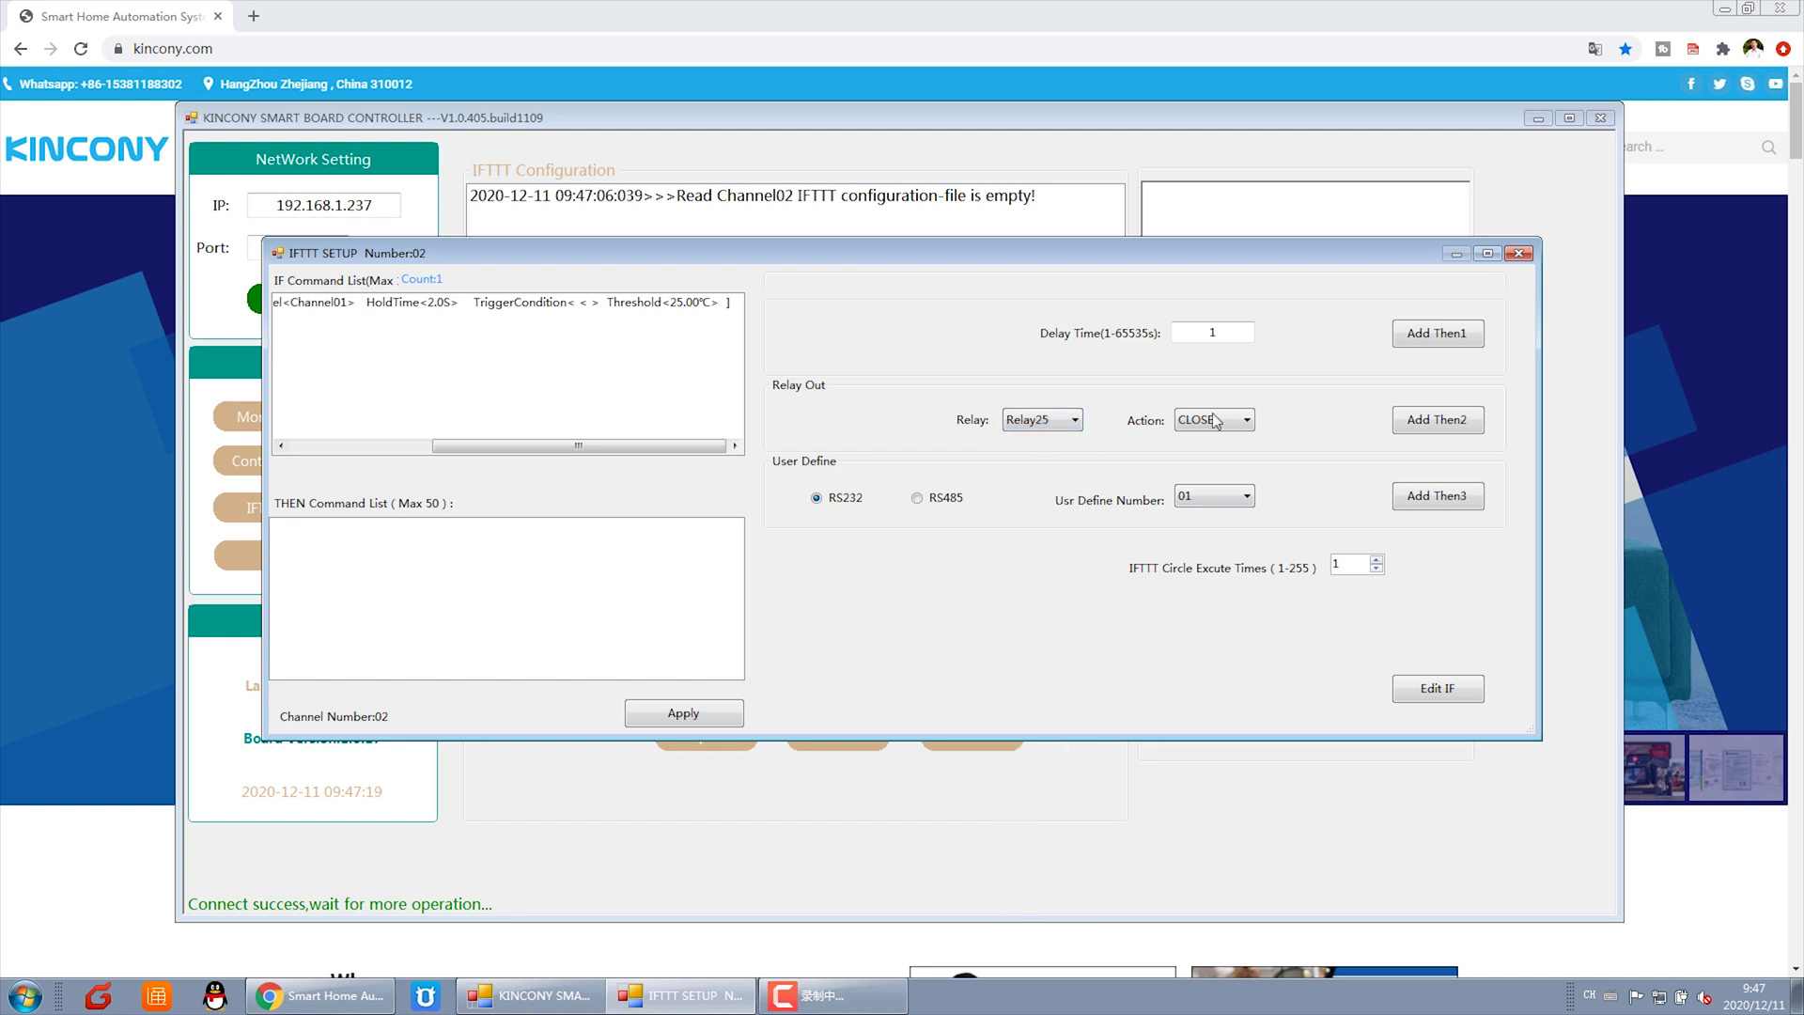
left_click(1442, 432)
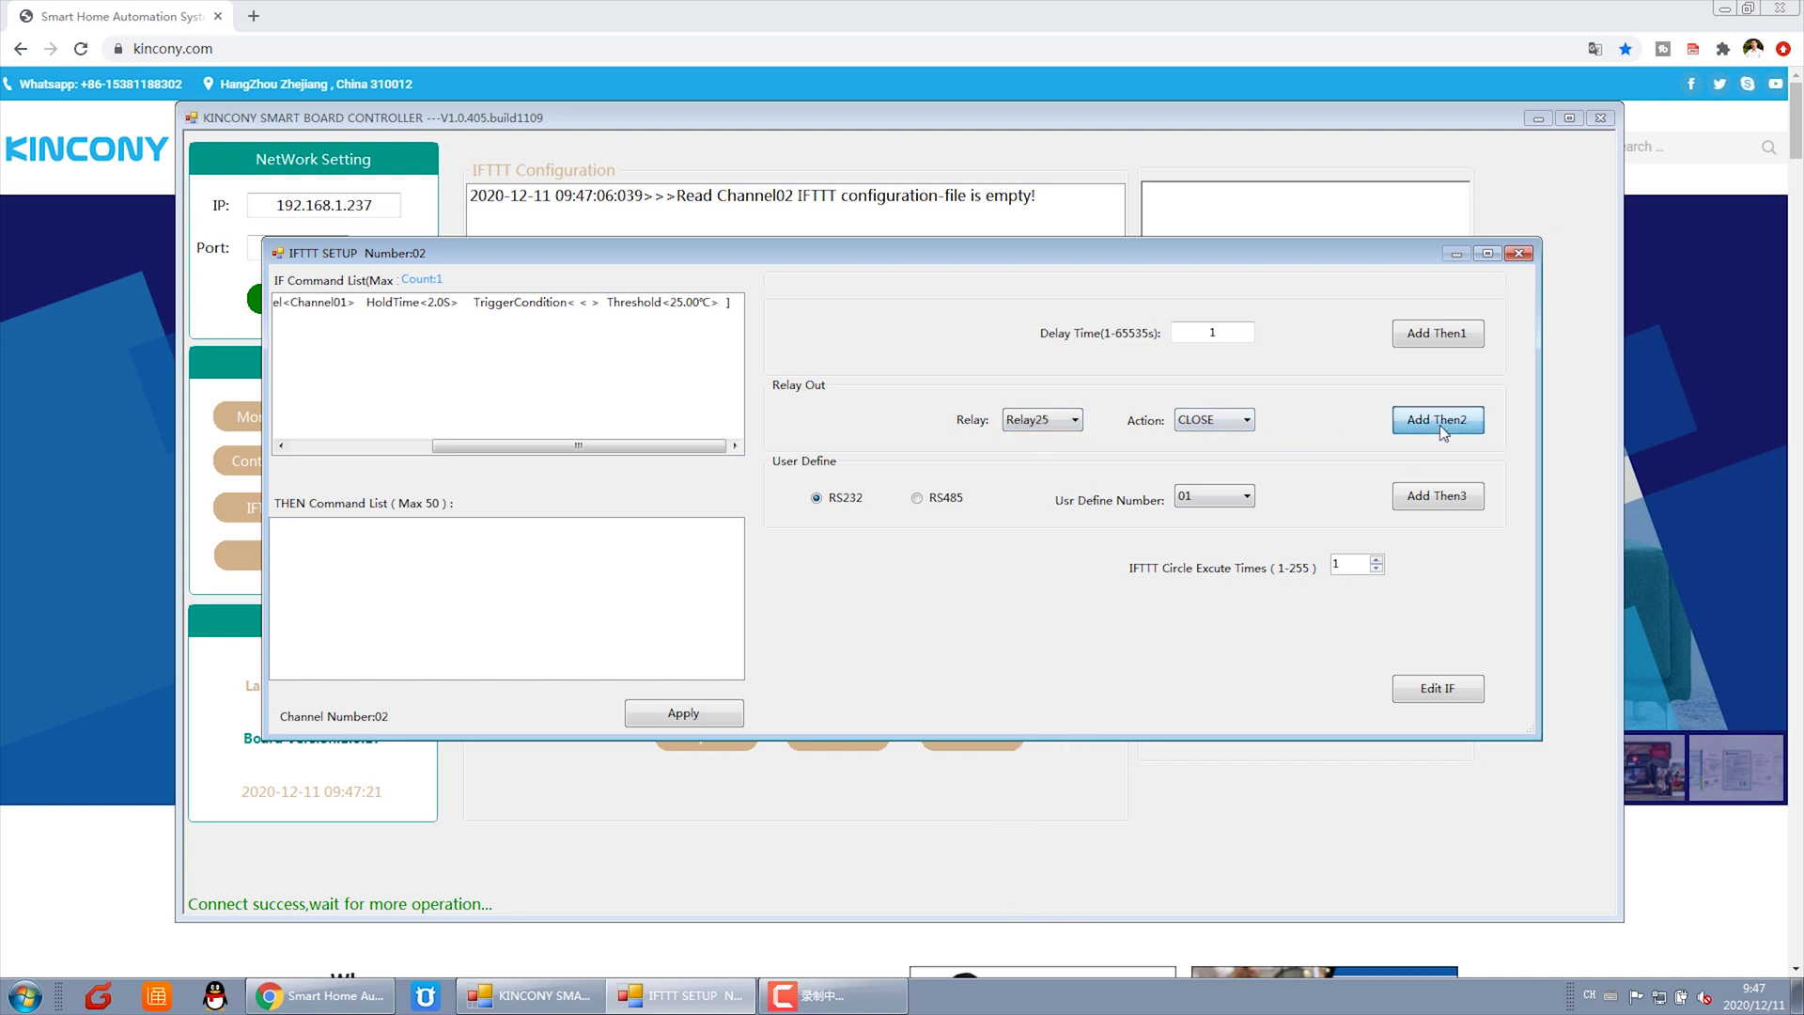
left_click(1446, 336)
Add a Relay02 OPEN action followed by a 5-second delay
left_click(1076, 421)
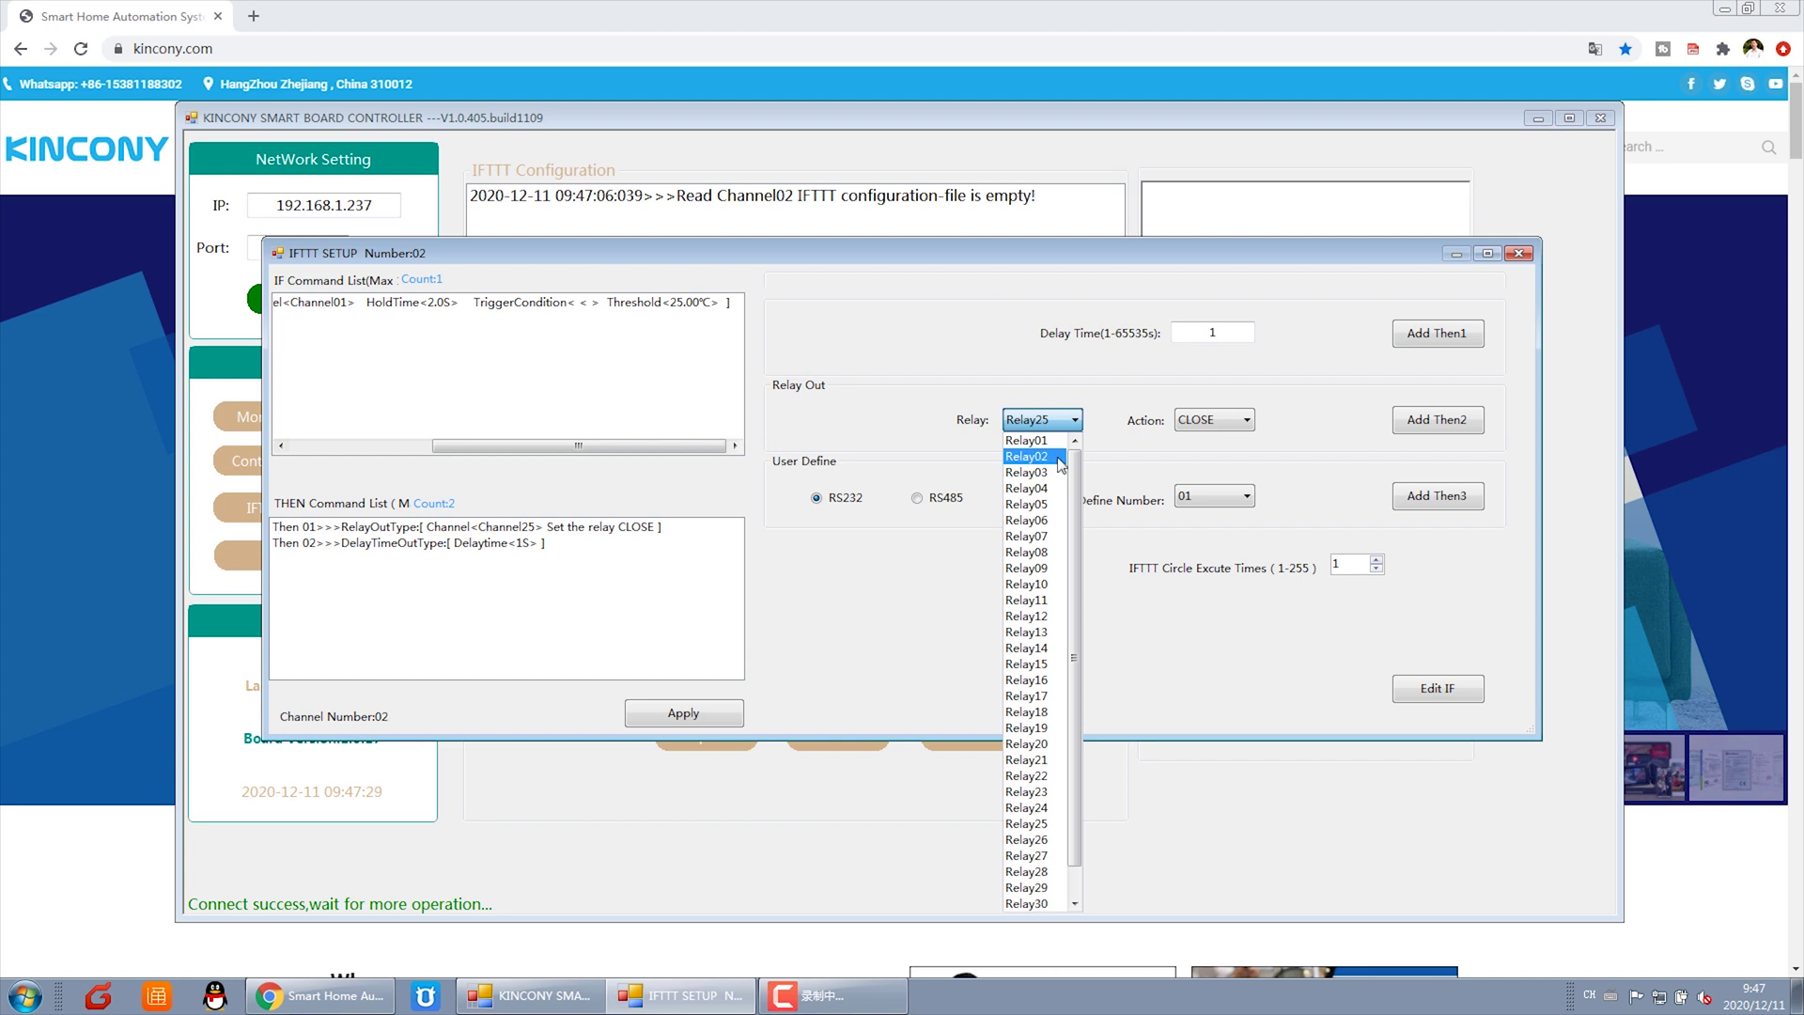
left_click(1061, 464)
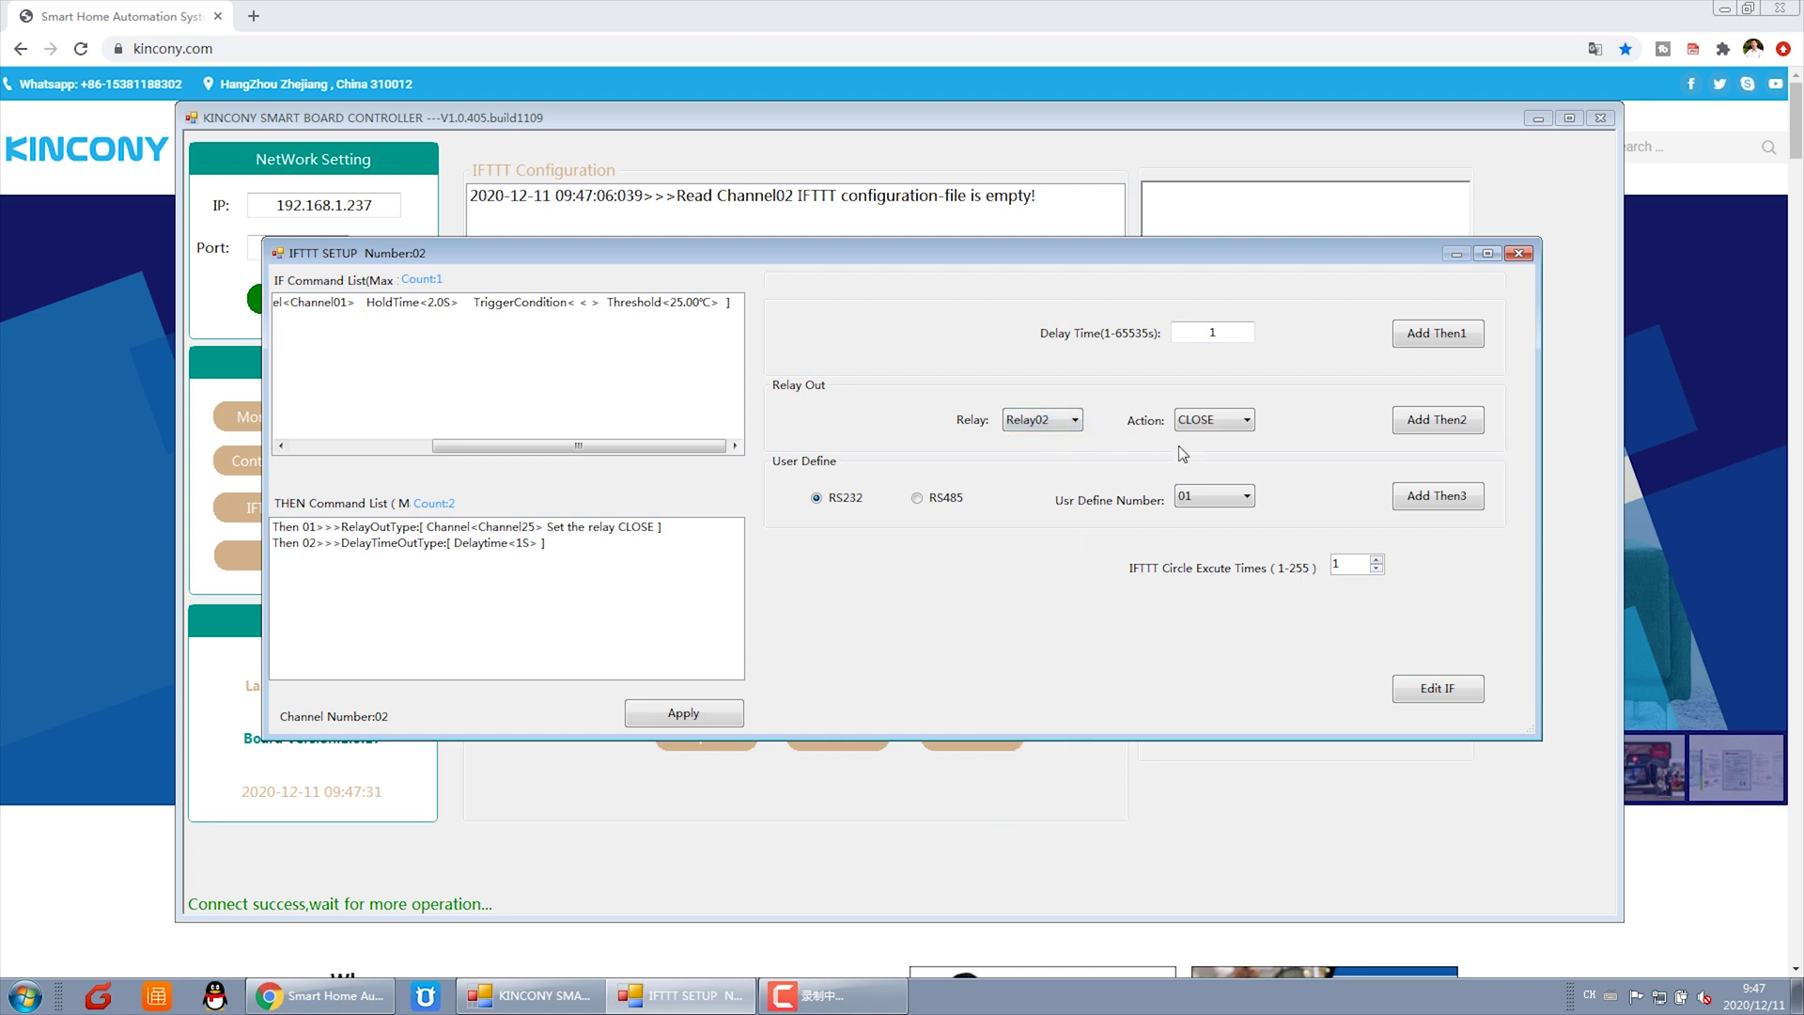
left_click(1235, 429)
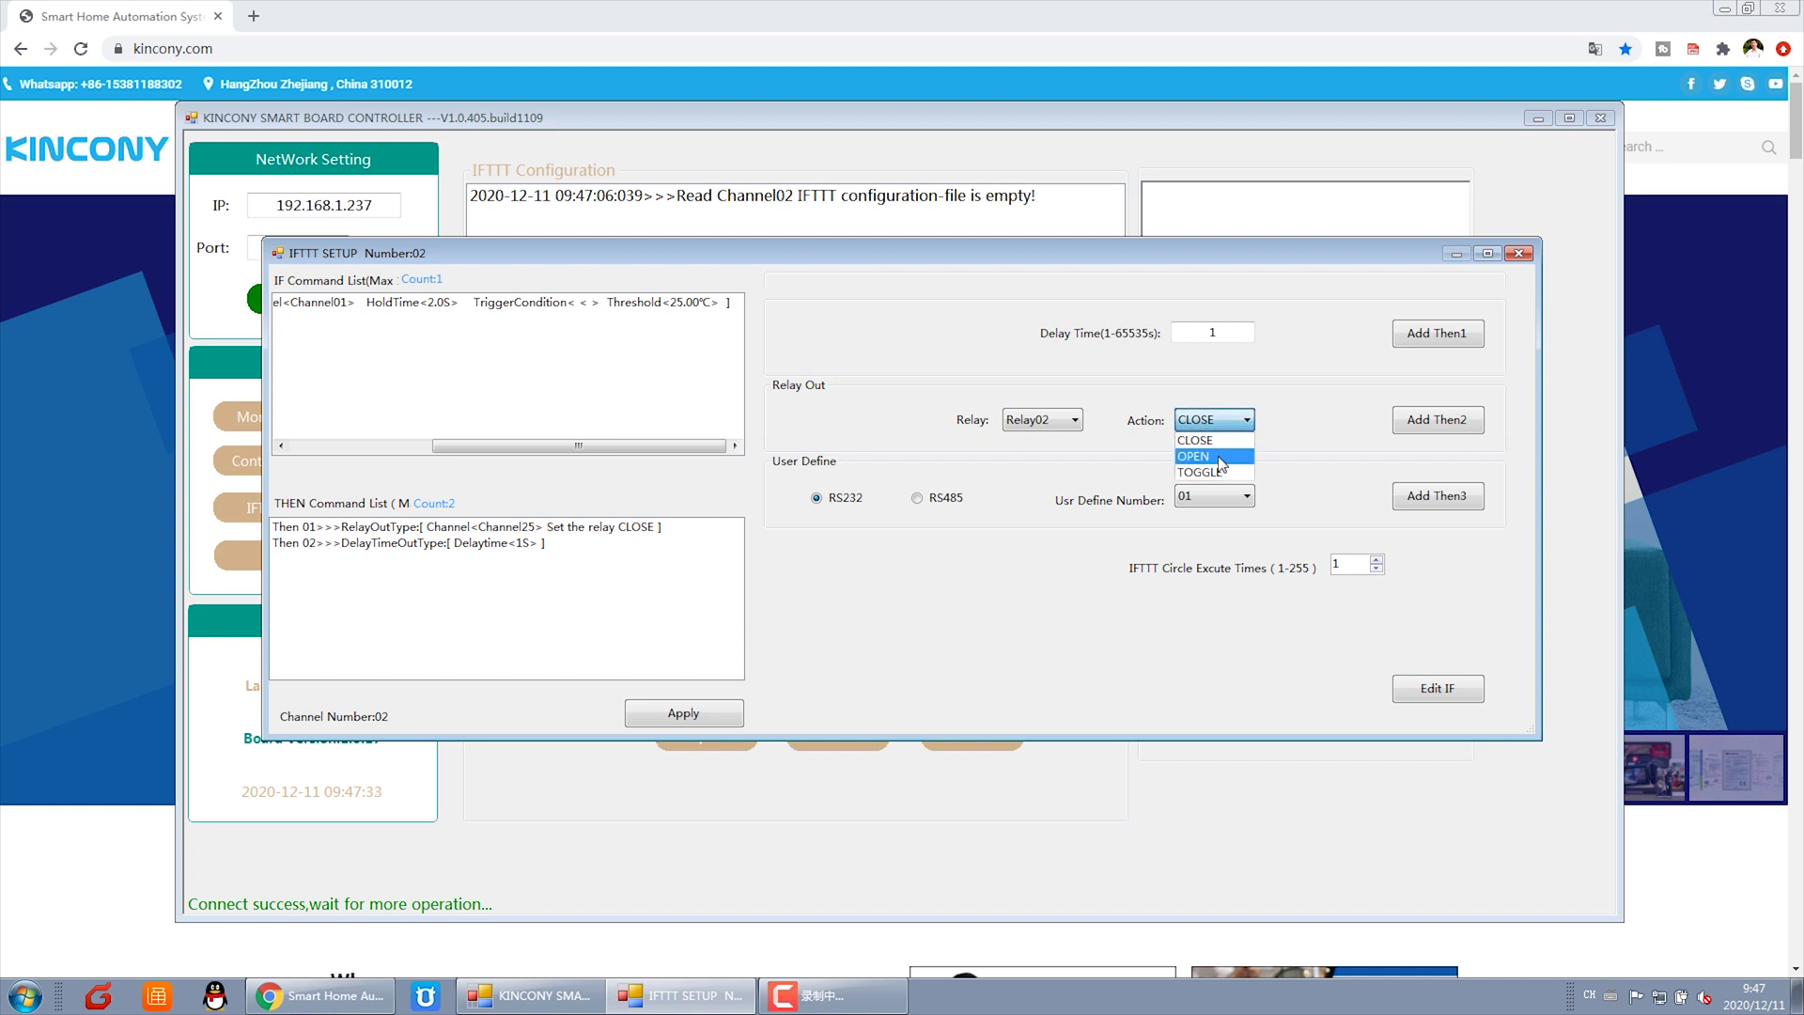
left_click(1222, 456)
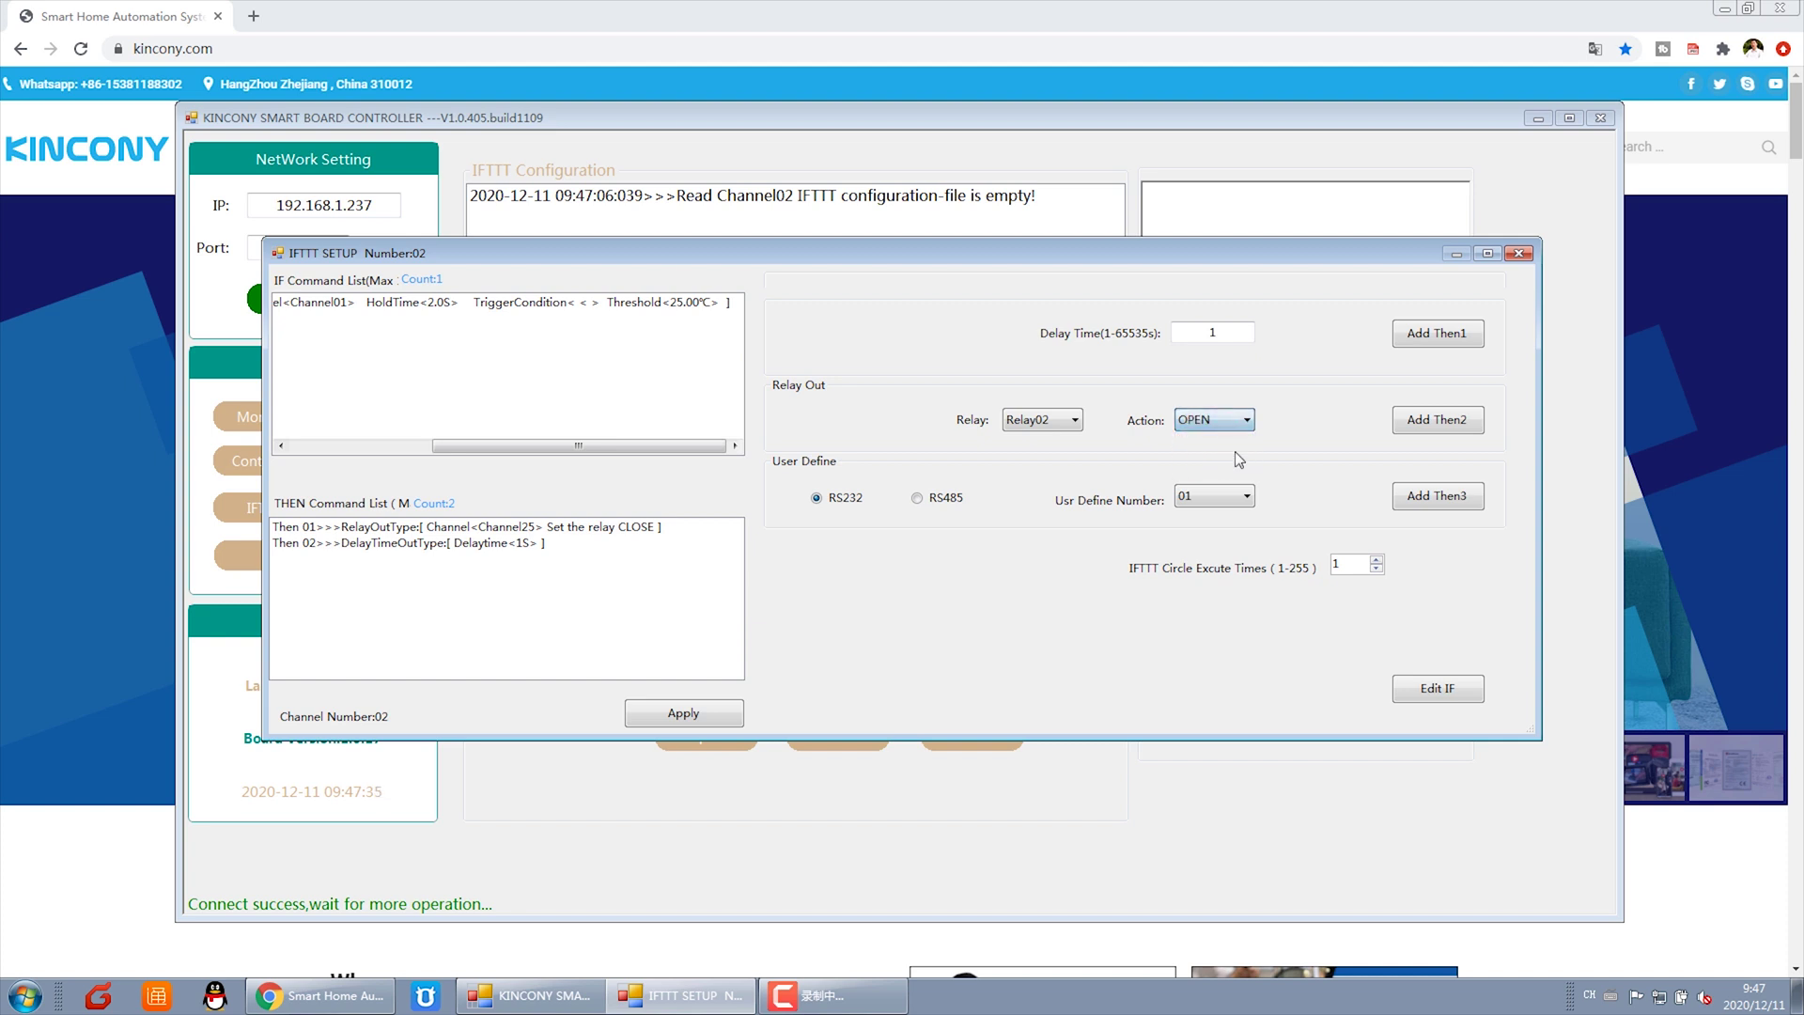
left_click(1441, 424)
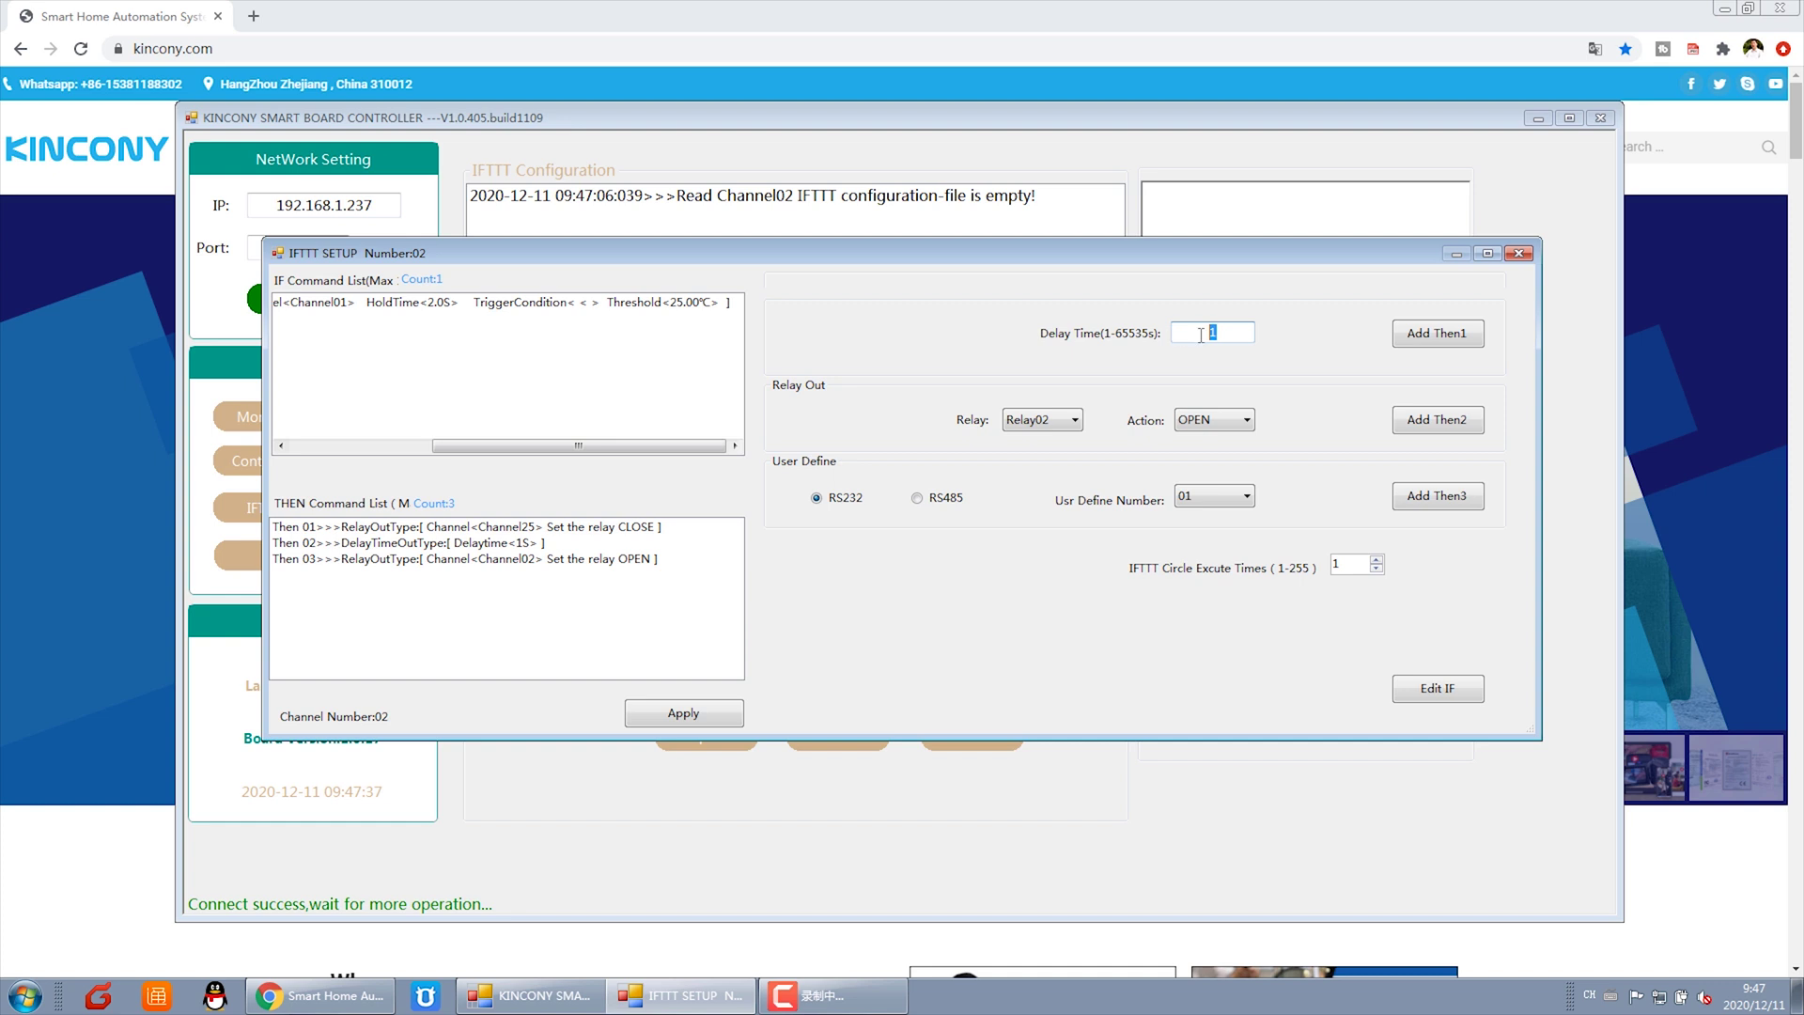
left_click(1429, 340)
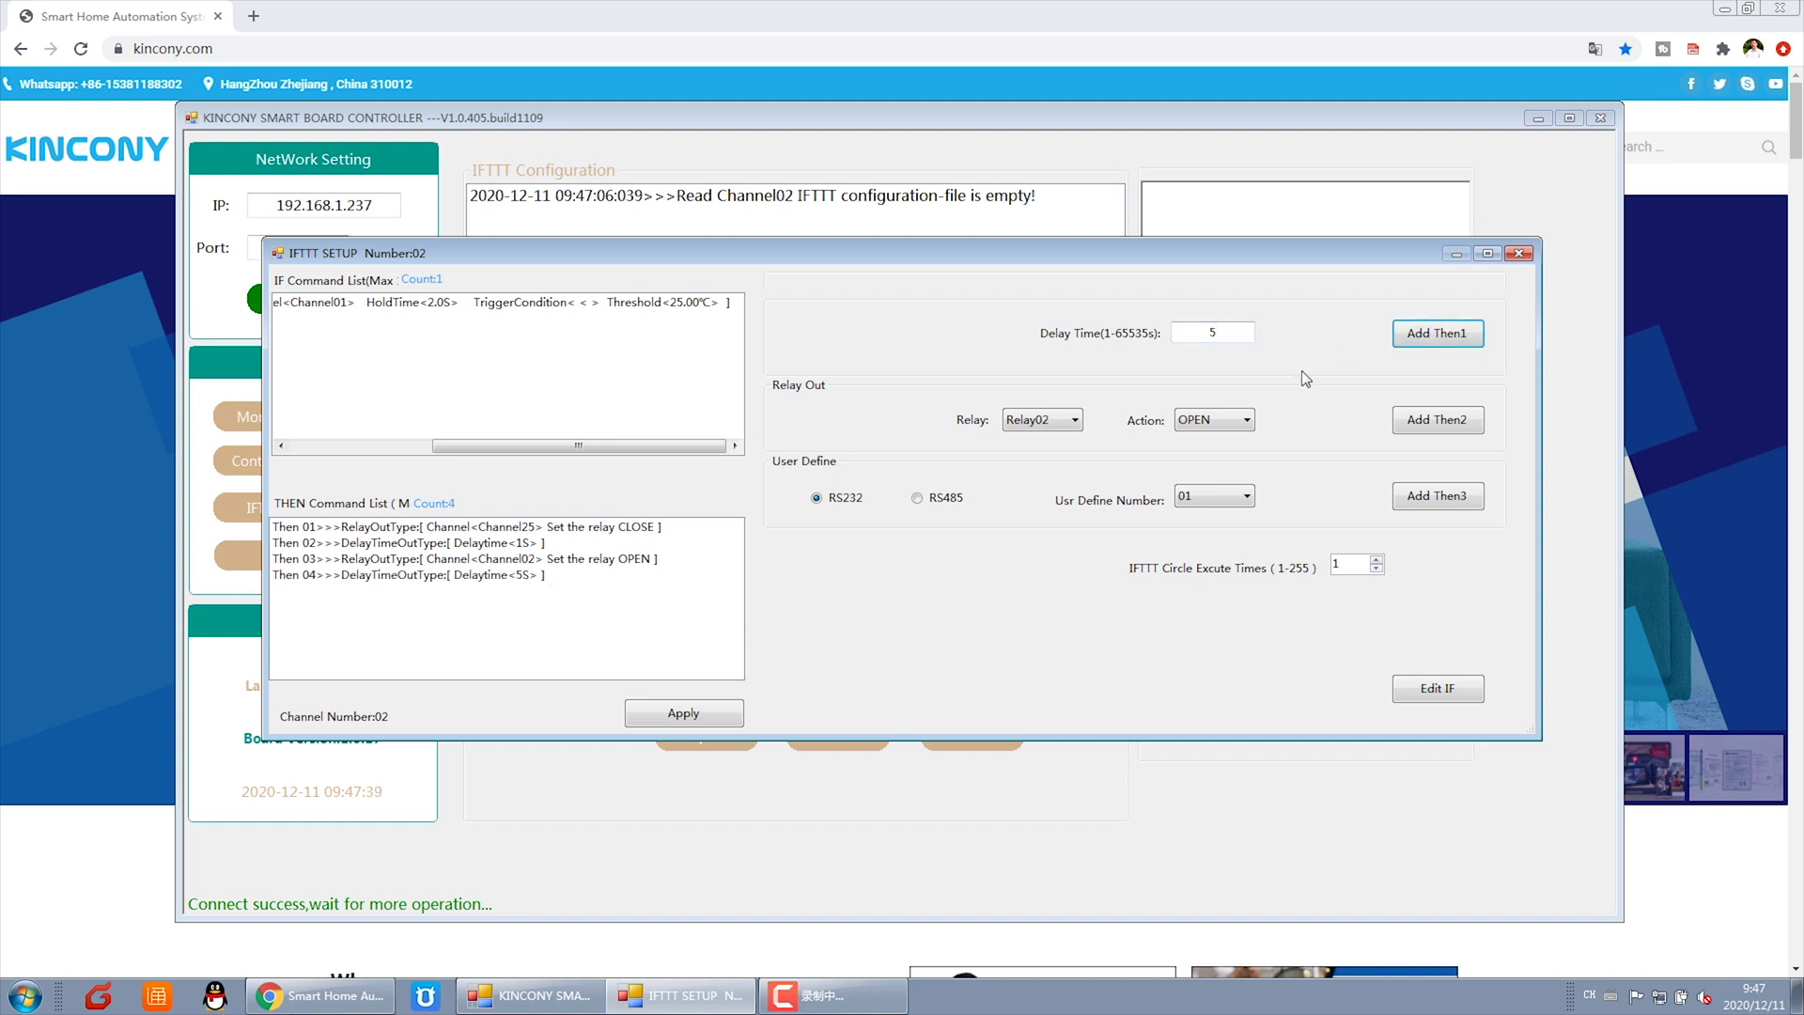
Add a Relay02 CLOSE action and send rule Number02 to the board
left_click(1217, 430)
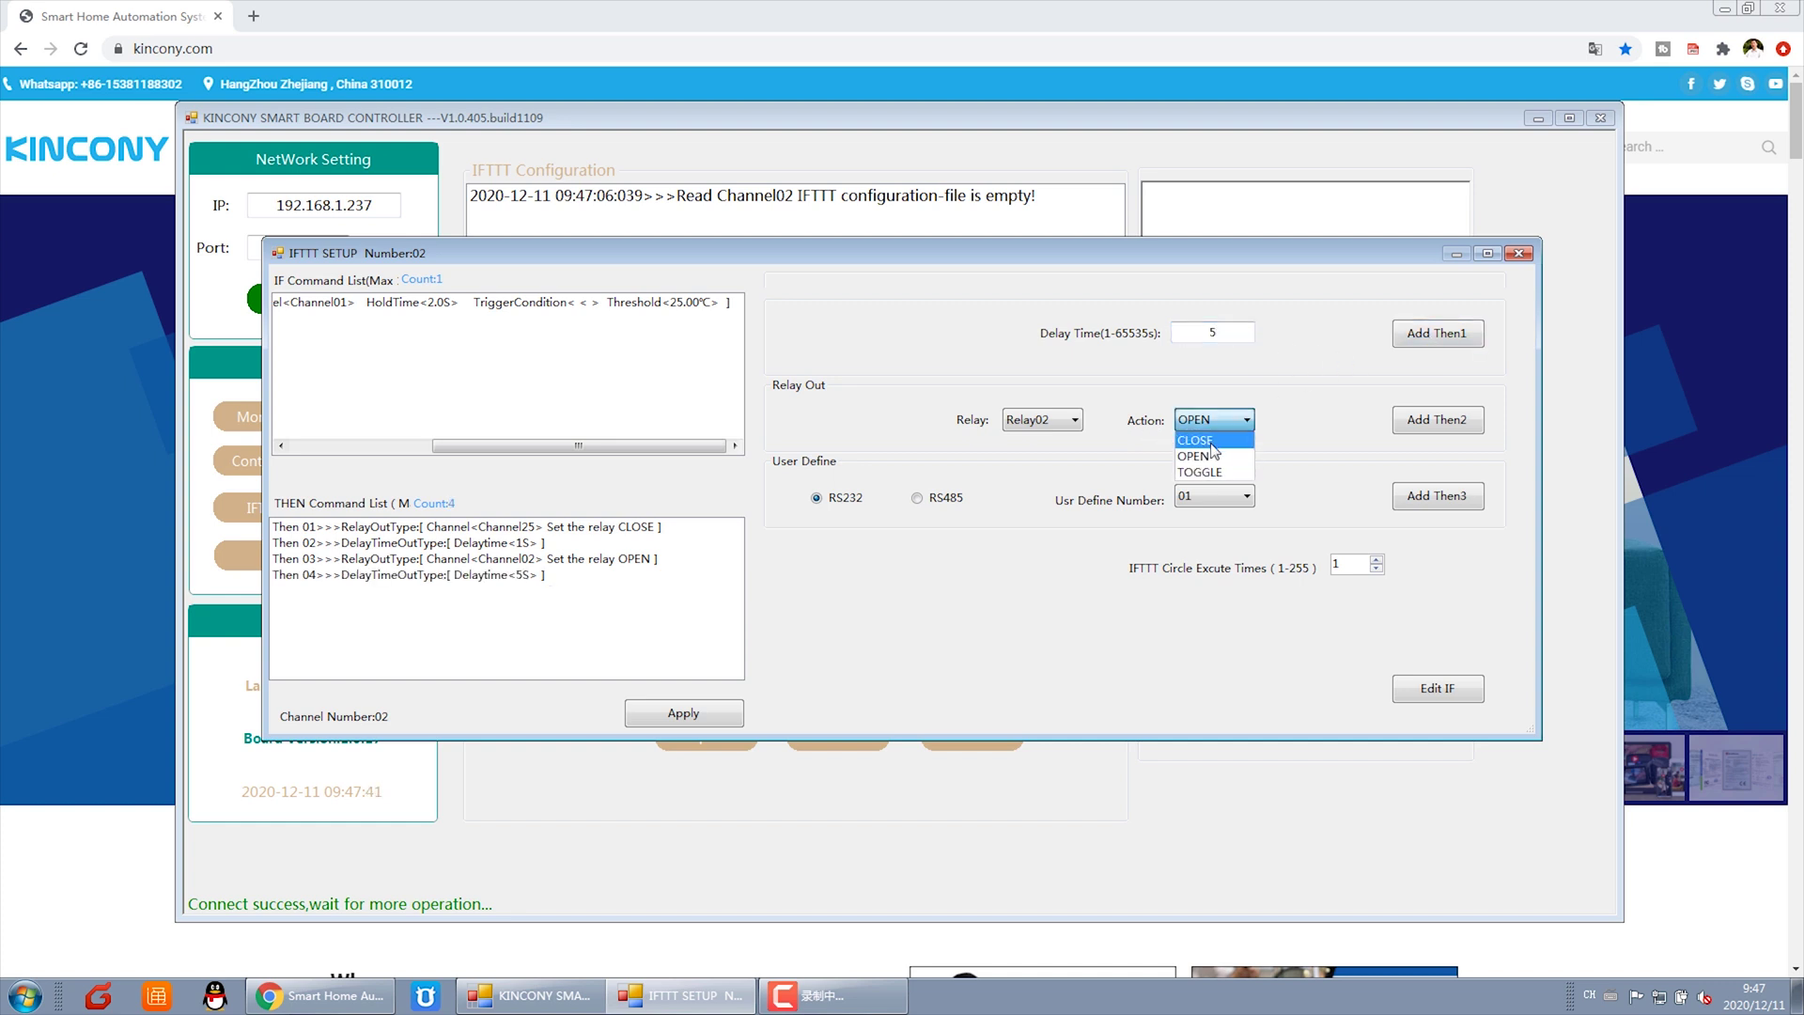
left_click(1214, 440)
left_click(1450, 427)
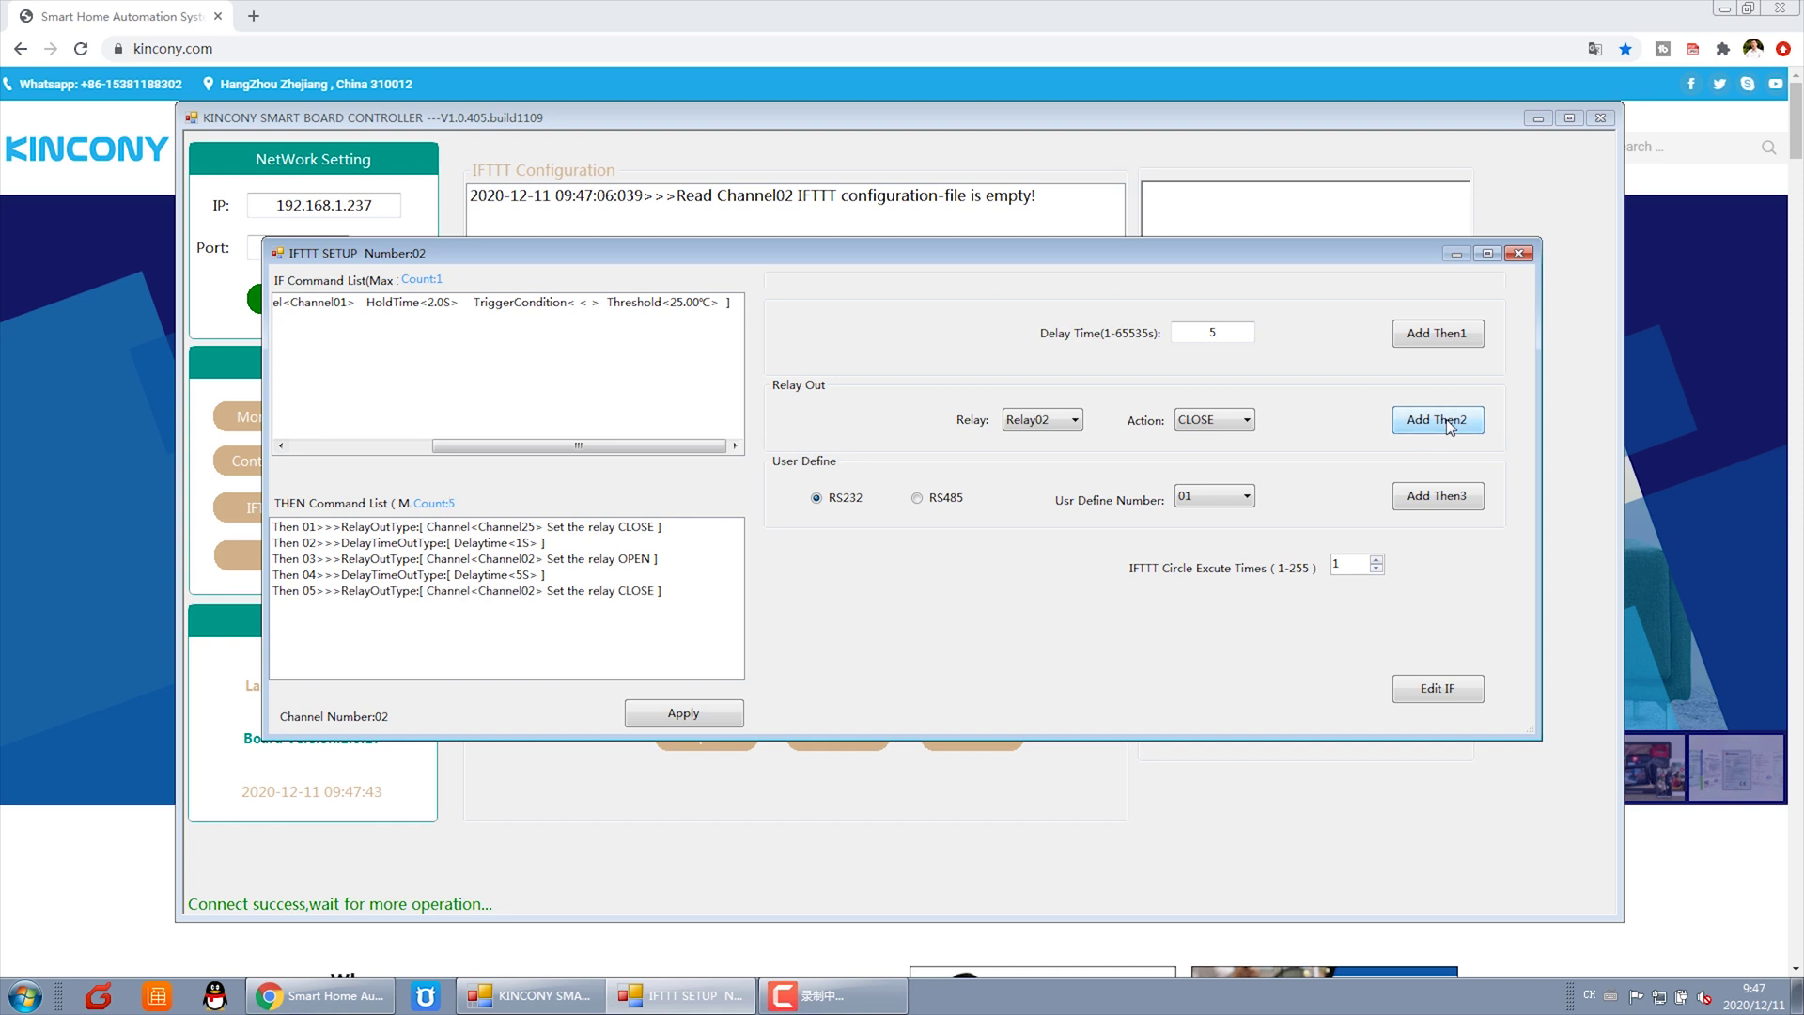
left_click(692, 720)
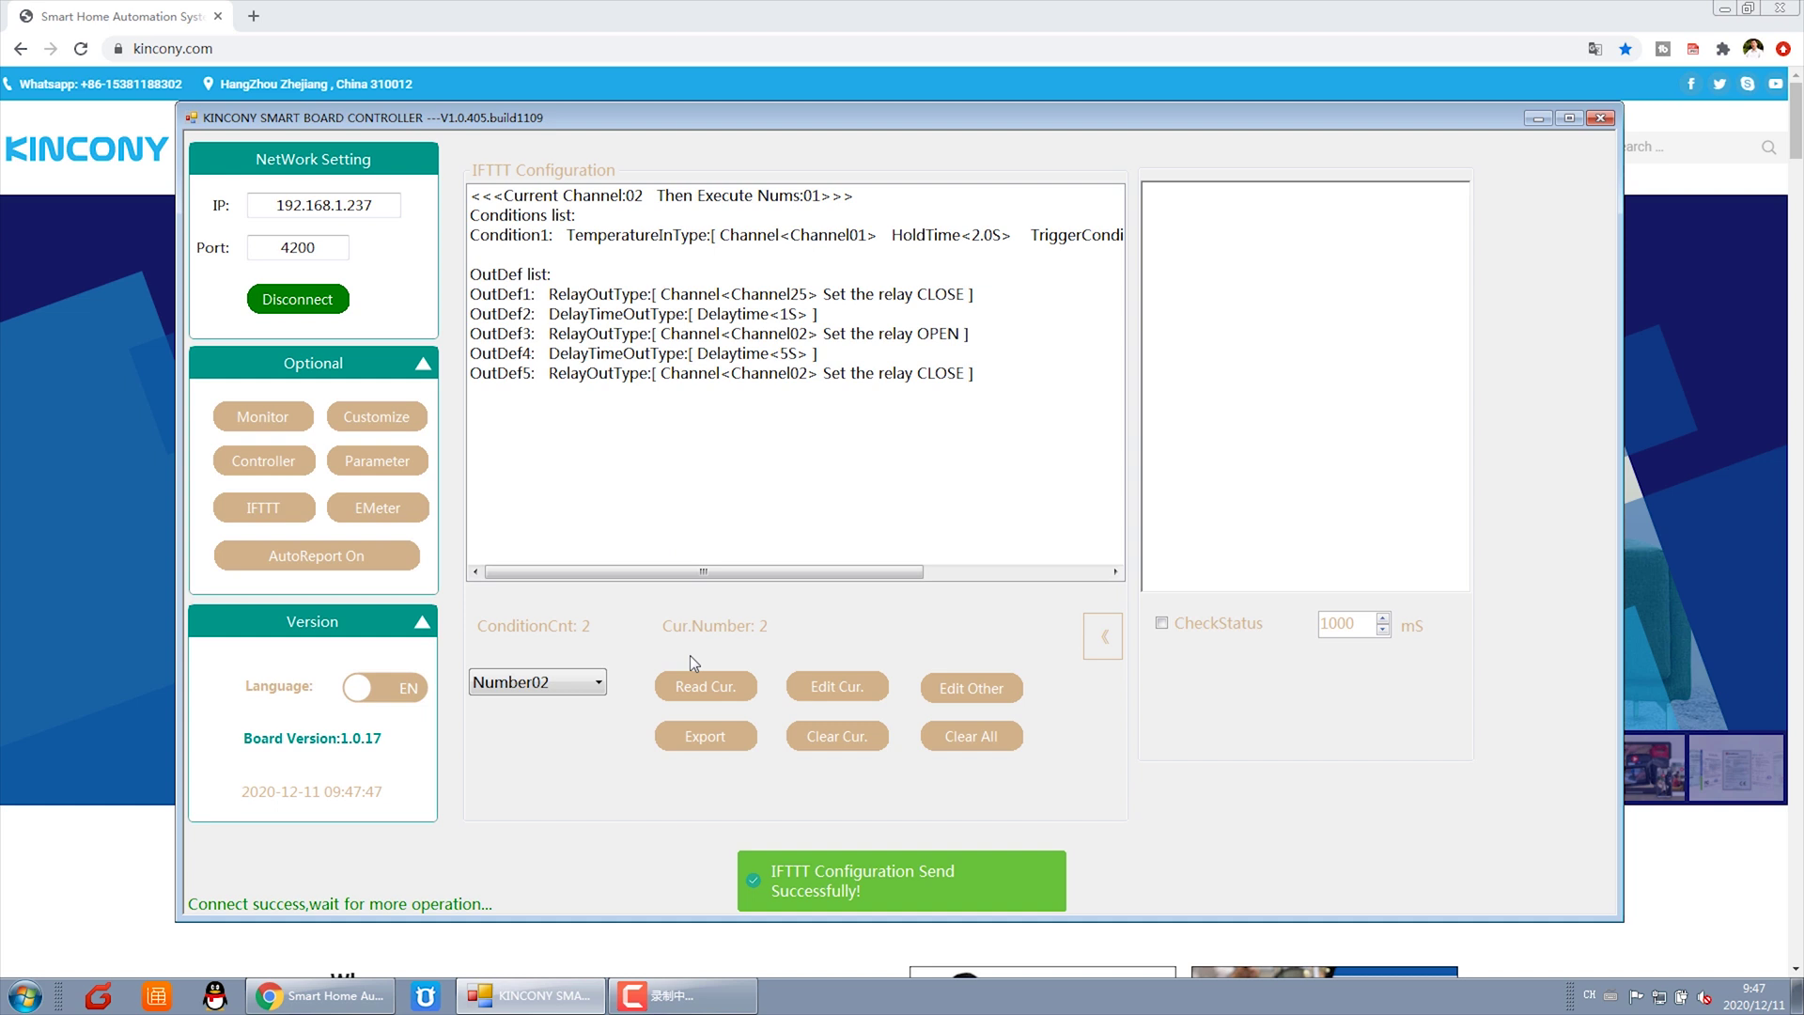
Show the Monitor page with temperature sensor readings refreshing continuously
left_click(272, 423)
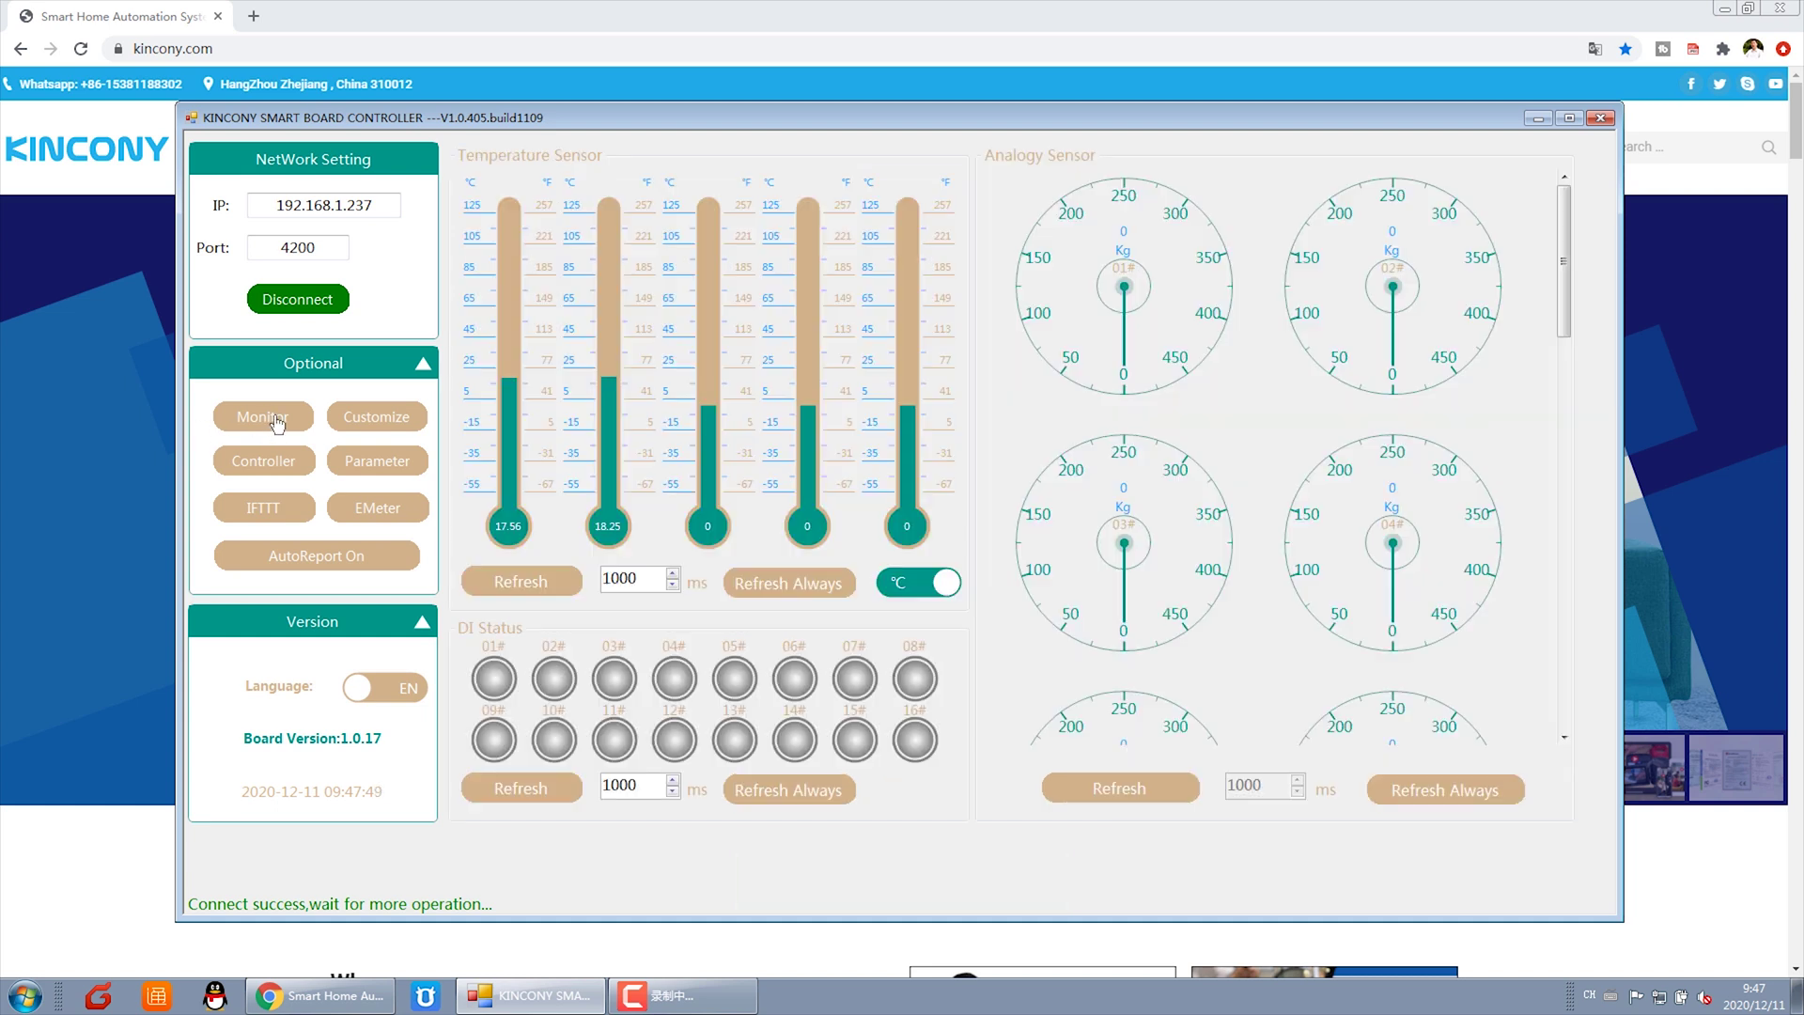
left_click(788, 583)
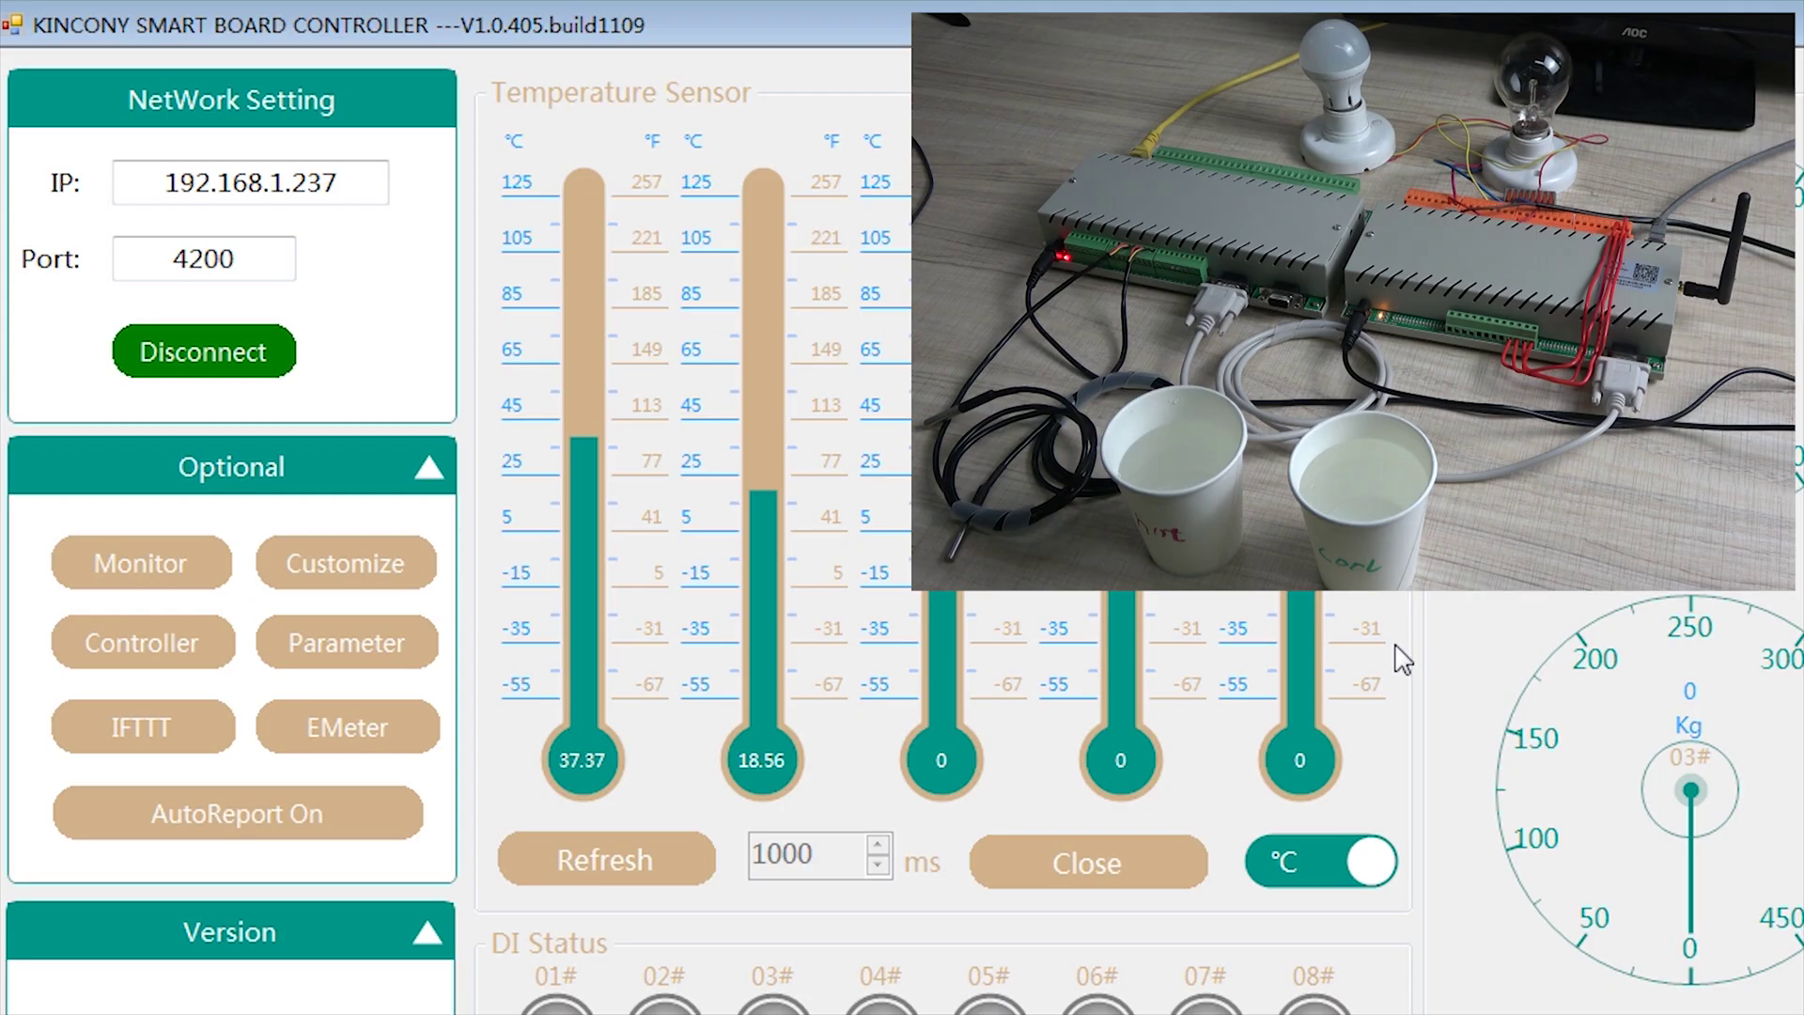